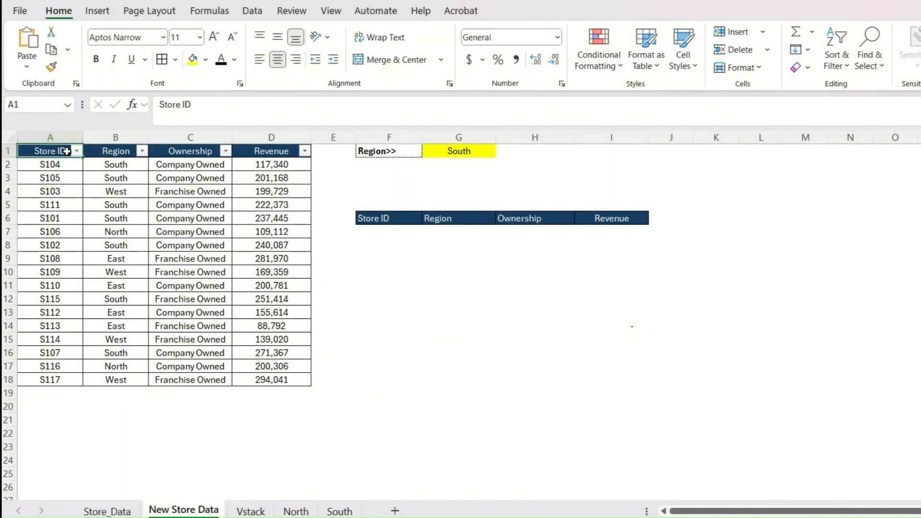
Set the region criterion in cell G1 to Central.
{"action": "key", "text": "Right"}
{"action": "key", "text": "Right"}
{"action": "key", "text": "Right"}
{"action": "key", "text": "Right"}
{"action": "key", "text": "Right"}
{"action": "key", "text": "Right"}
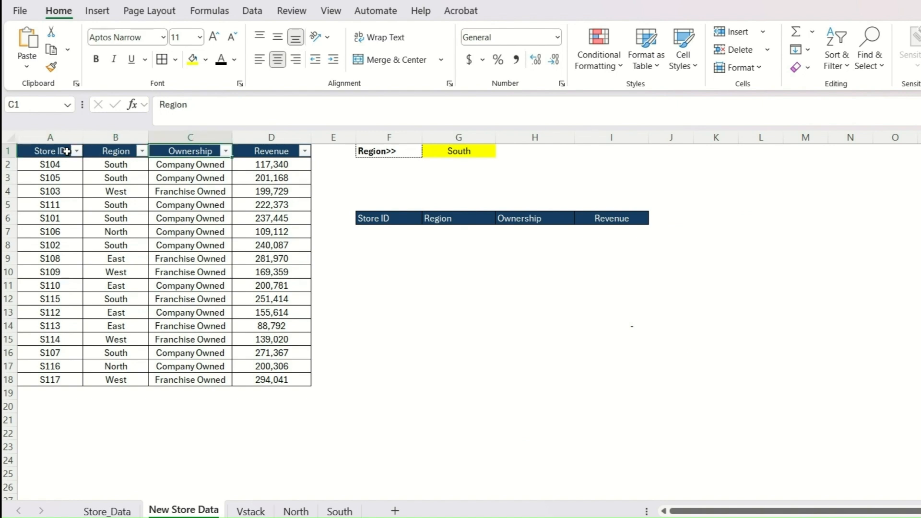
{"action": "key", "text": "Left"}
{"action": "key", "text": "ctrl+c"}
{"action": "key", "text": "Right"}
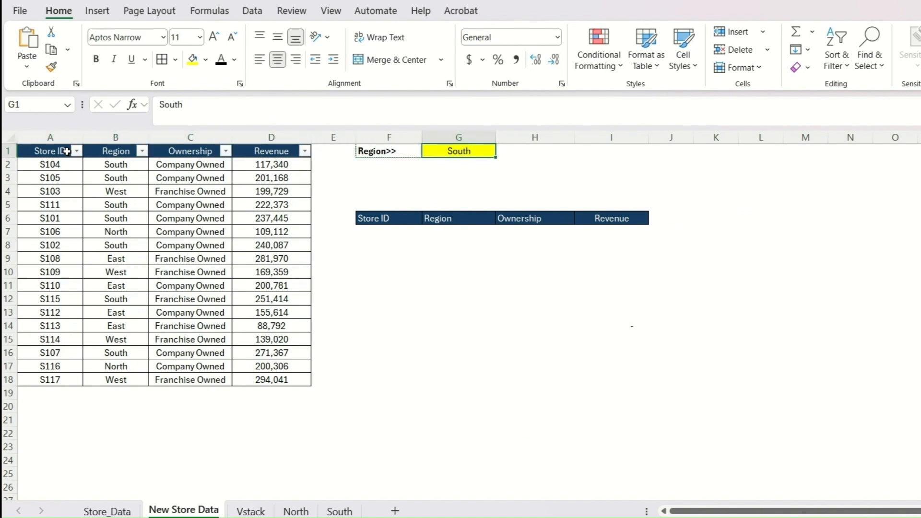
{"action": "type", "text": "Central"}
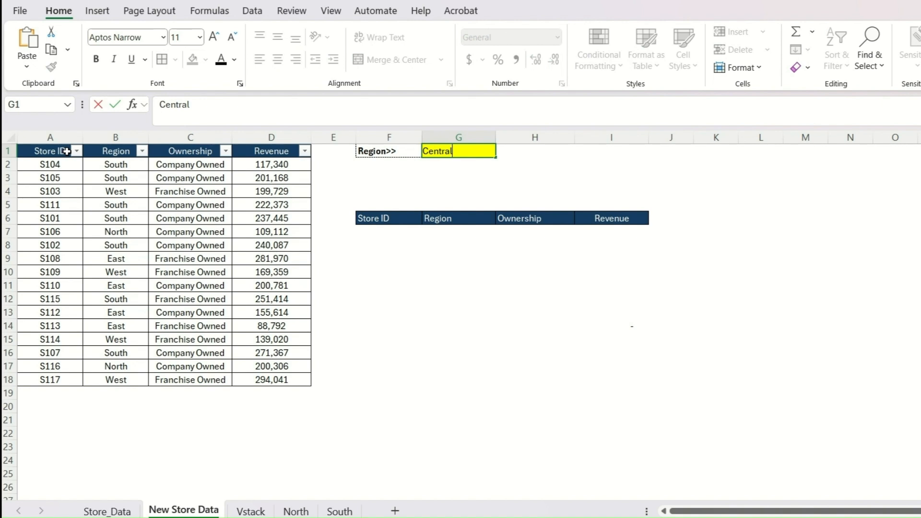
{"action": "key", "text": "Return"}
Start a FILTER formula in cell F7, under the output table's Store ID header.
{"action": "key", "text": "Down"}
{"action": "key", "text": "Down"}
{"action": "key", "text": "Down"}
{"action": "key", "text": "Down"}
{"action": "key", "text": "Down"}
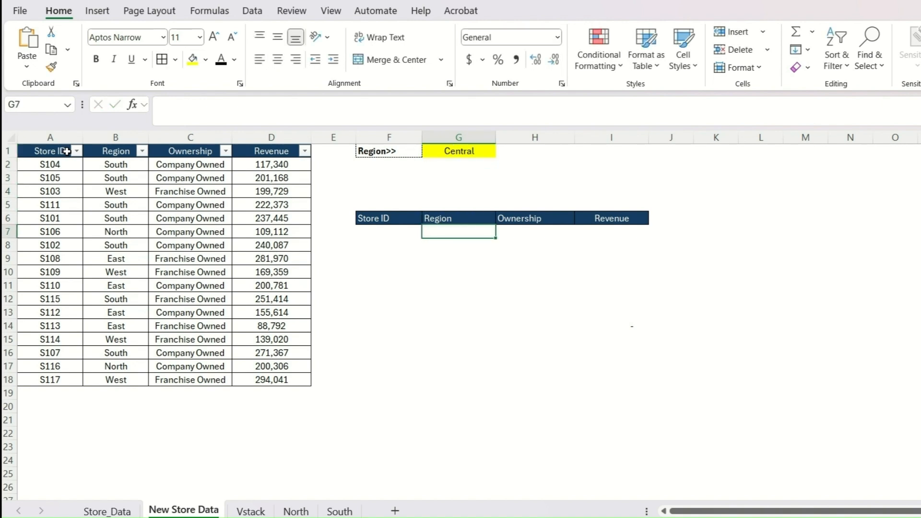
{"action": "key", "text": "Left"}
{"action": "type", "text": "=fil"}
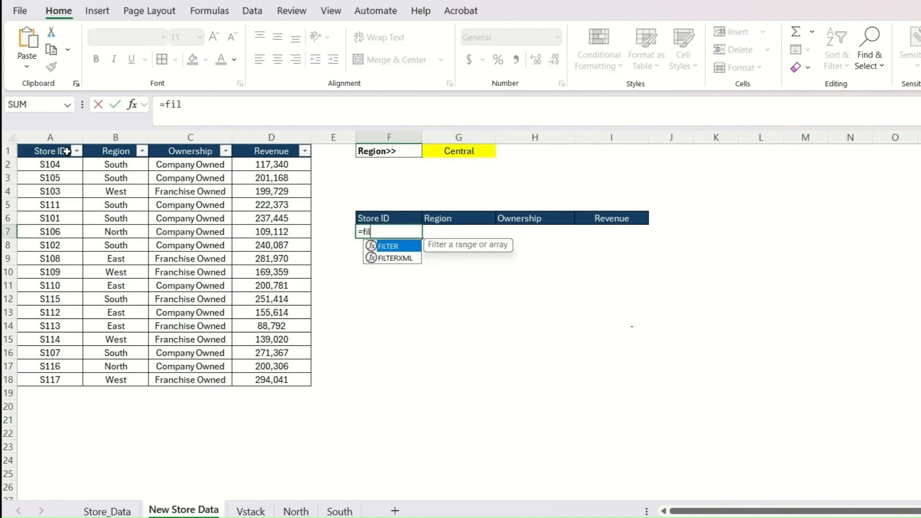
{"action": "type", "text": "ter()"}
{"action": "key", "text": "BackSpace"}
{"action": "key", "text": "BackSpace"}
{"action": "type", "text": "("}
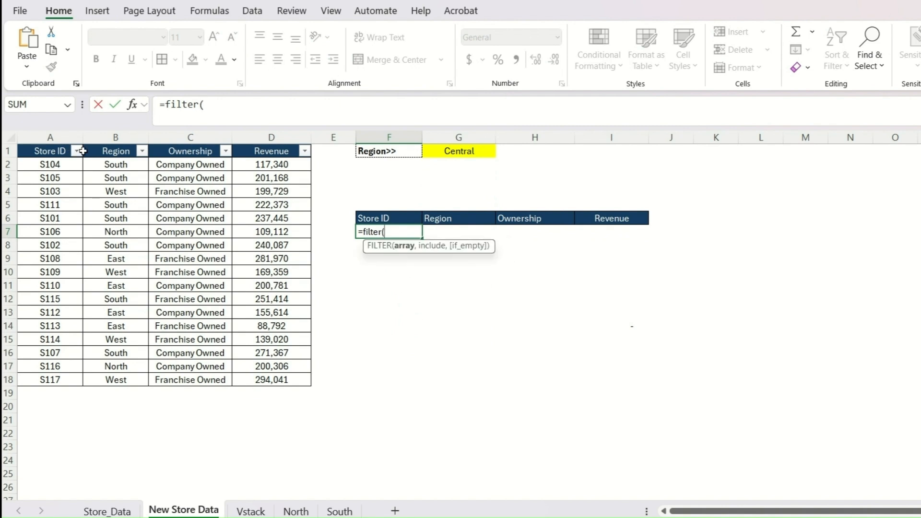
Use the store data range A2:D18 as the array of the FILTER formula.
{"action": "key", "text": "Left"}
{"action": "key", "text": "Left"}
{"action": "key", "text": "Left"}
{"action": "key", "text": "Left"}
{"action": "key", "text": "Left"}
{"action": "key", "text": "Up"}
{"action": "key", "text": "Up"}
{"action": "key", "text": "Up"}
{"action": "key", "text": "Up"}
{"action": "key", "text": "Up"}
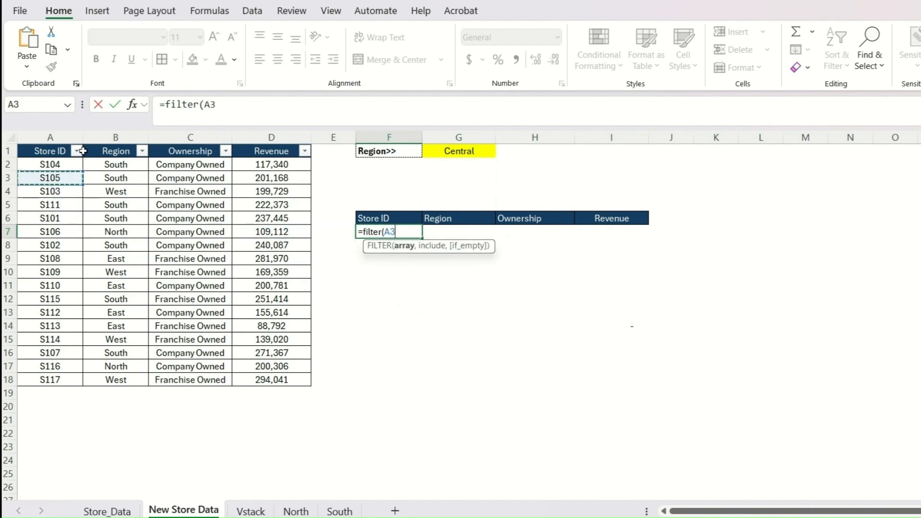
{"action": "key", "text": "ctrl+shift+Down"}
{"action": "key", "text": "ctrl+shift+Right"}
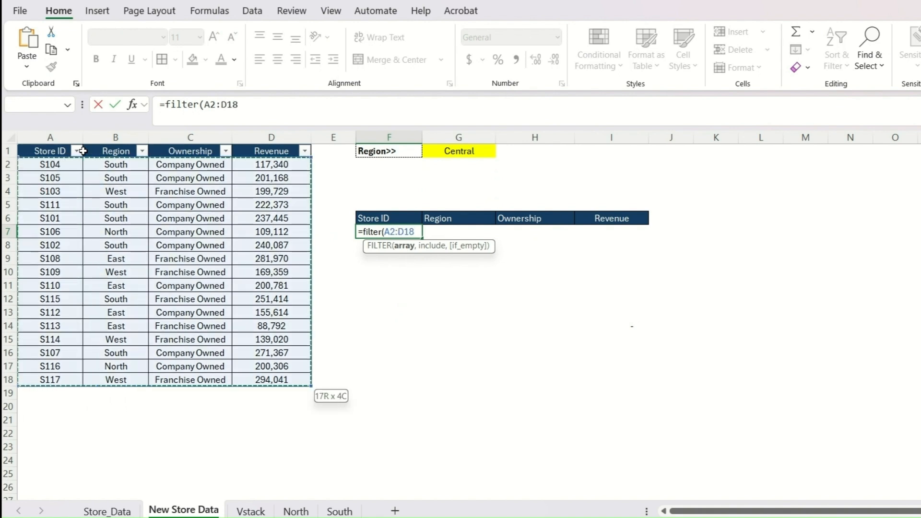
Add the Region column range B2:B18 as the start of the formula's include argument.
{"action": "type", "text": ","}
{"action": "key", "text": "Left"}
{"action": "key", "text": "Left"}
{"action": "key", "text": "Left"}
{"action": "key", "text": "Left"}
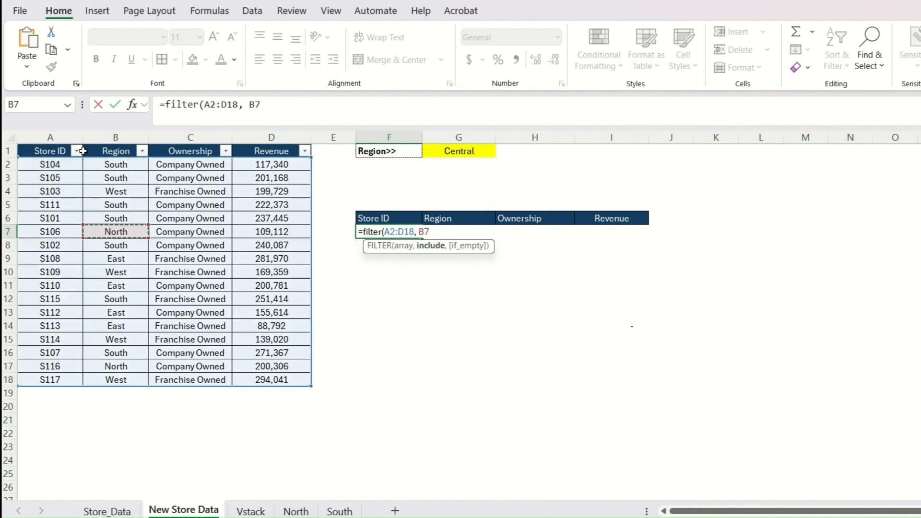
{"action": "key", "text": "Up"}
{"action": "key", "text": "Up"}
{"action": "key", "text": "Up"}
{"action": "key", "text": "Up"}
{"action": "key", "text": "Up"}
{"action": "key", "text": "ctrl+shift+Down"}
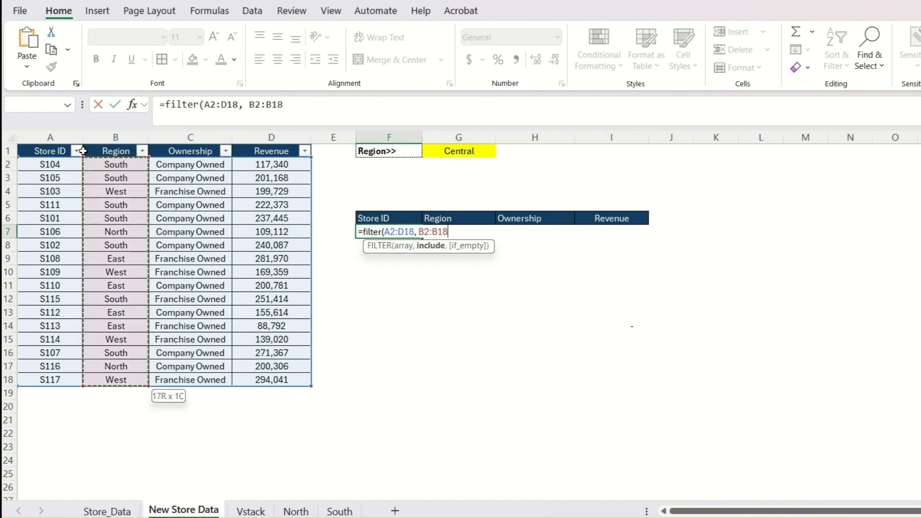
Complete the include condition by comparing B2:B18 with G1, and enter the FILTER formula in F7.
{"action": "type", "text": "="}
{"action": "key", "text": "Up"}
{"action": "key", "text": "Up"}
{"action": "key", "text": "Up"}
{"action": "key", "text": "Up"}
{"action": "key", "text": "Up"}
{"action": "key", "text": "Up"}
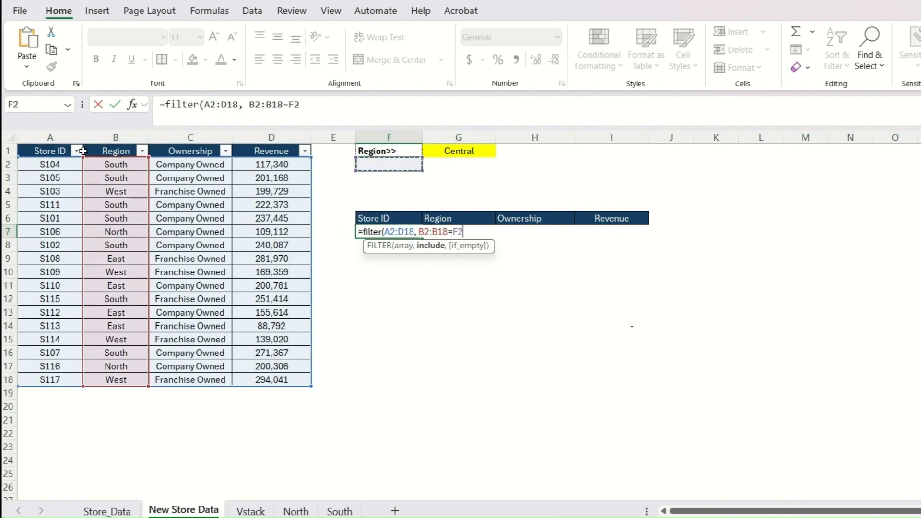
{"action": "key", "text": "Right"}
{"action": "type", "text": ")"}
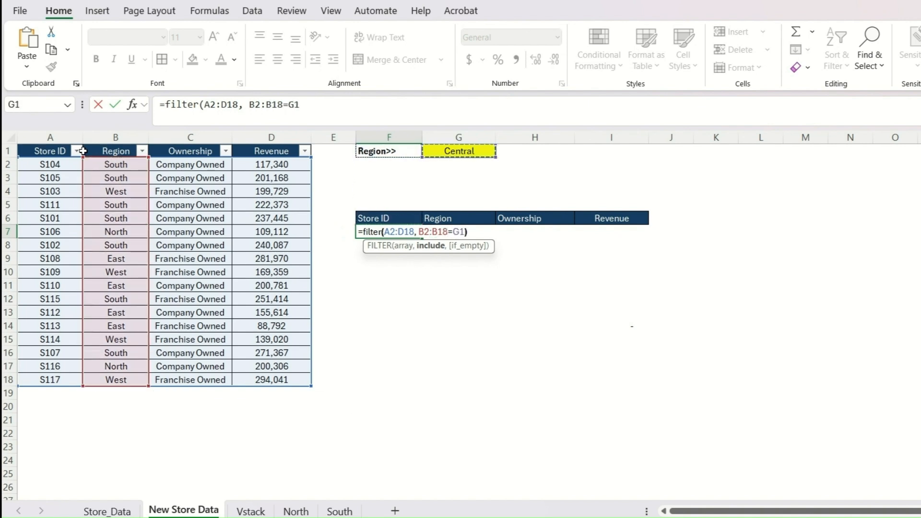
{"action": "key", "text": "Return"}
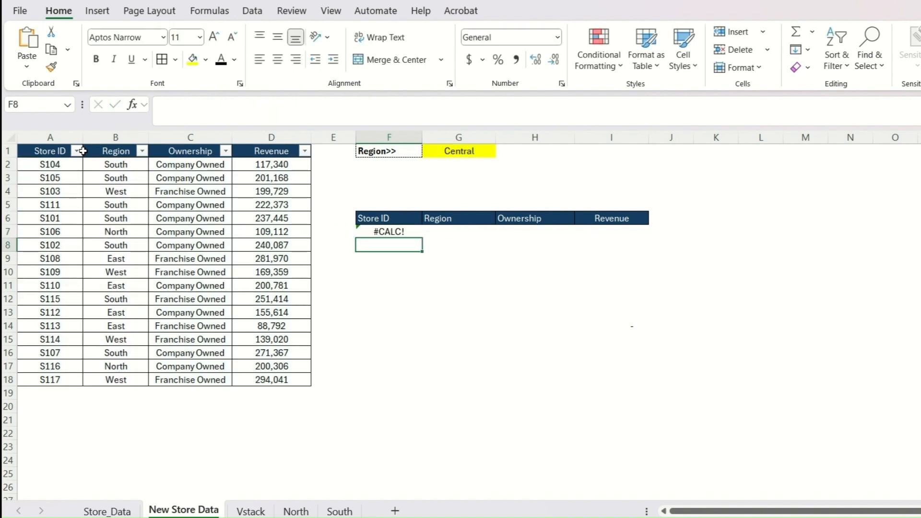
Add an if_empty argument with the text "No Result Found" to the FILTER formula in F7.
{"action": "key", "text": "Up"}
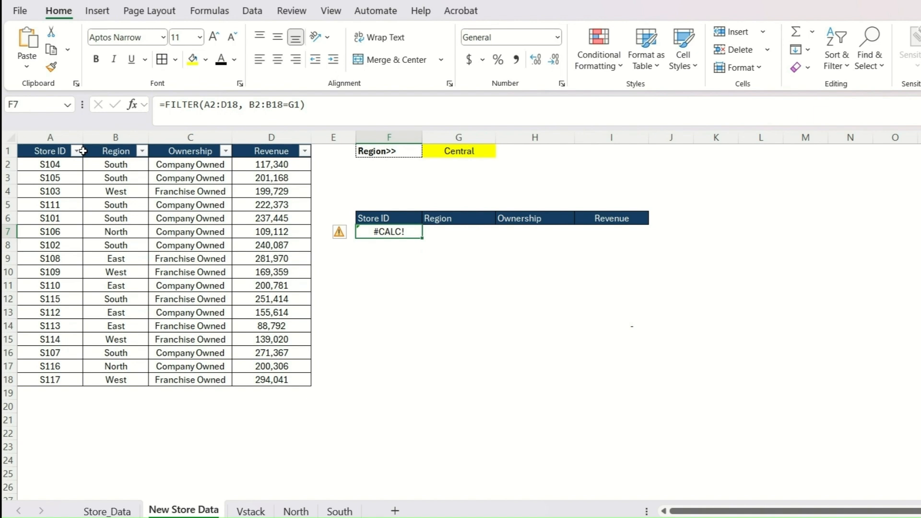
{"action": "key", "text": "F2"}
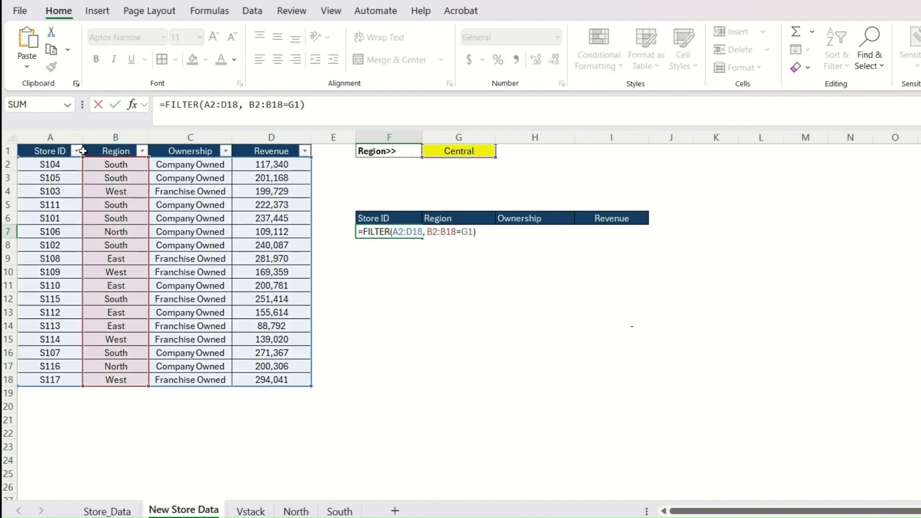
{"action": "key", "text": "Left"}
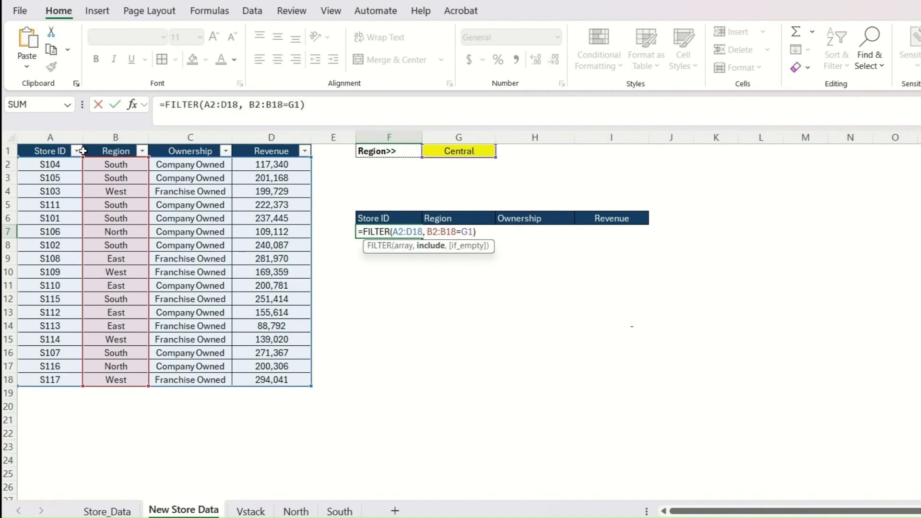
{"action": "type", "text": ", "}
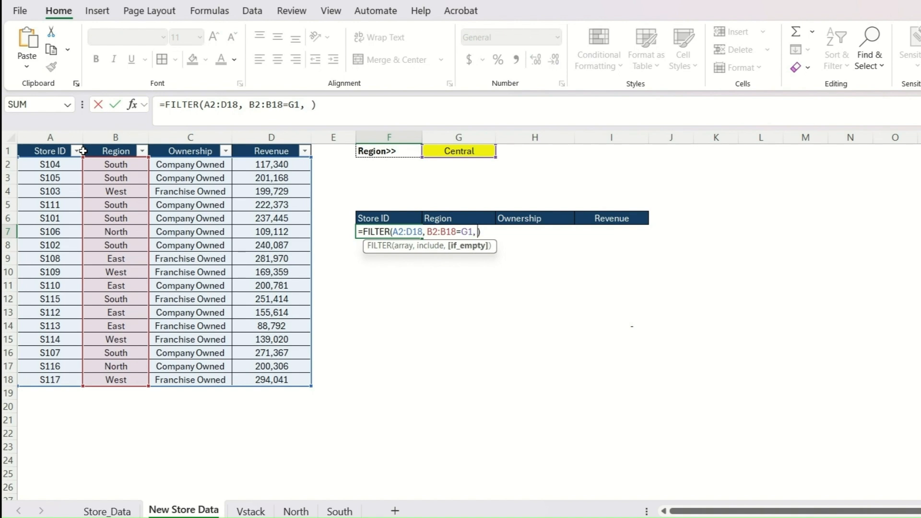
{"action": "type", "text": "\"N"}
{"action": "type", "text": "o REsul"}
{"action": "type", "text": "t FOund"}
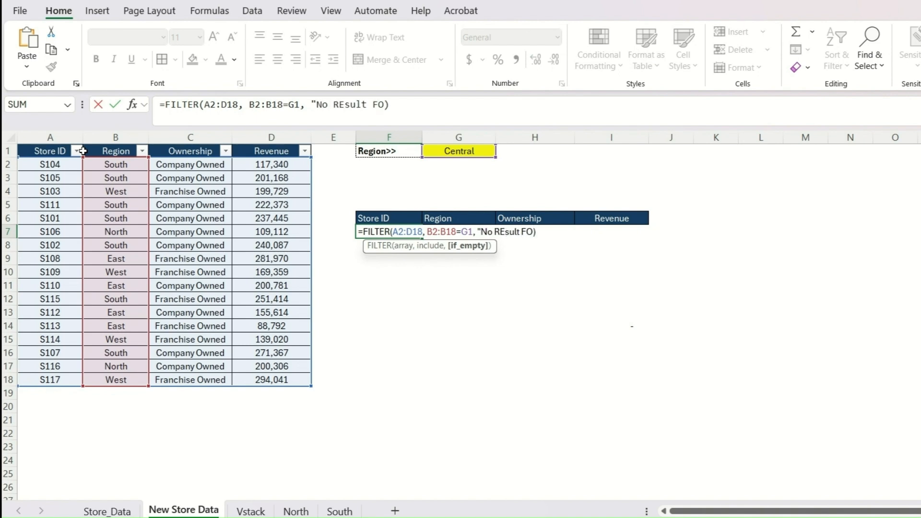
Correct the capitalisation of the if_empty text to "No Result Found", add its closing quotation mark and enter the formula.
{"action": "key", "text": "Left"}
{"action": "key", "text": "Left"}
{"action": "key", "text": "Left"}
{"action": "key", "text": "BackSpace"}
{"action": "type", "text": "o"}
{"action": "key", "text": "BackSpace"}
{"action": "type", "text": "e"}
{"action": "key", "text": "Right"}
{"action": "key", "text": "Right"}
{"action": "key", "text": "Right"}
{"action": "key", "text": "Right"}
{"action": "key", "text": "Right"}
{"action": "key", "text": "Right"}
{"action": "key", "text": "Right"}
{"action": "key", "text": "Right"}
{"action": "key", "text": "Right"}
{"action": "key", "text": "Right"}
{"action": "type", "text": "\""}
{"action": "key", "text": "Return"}
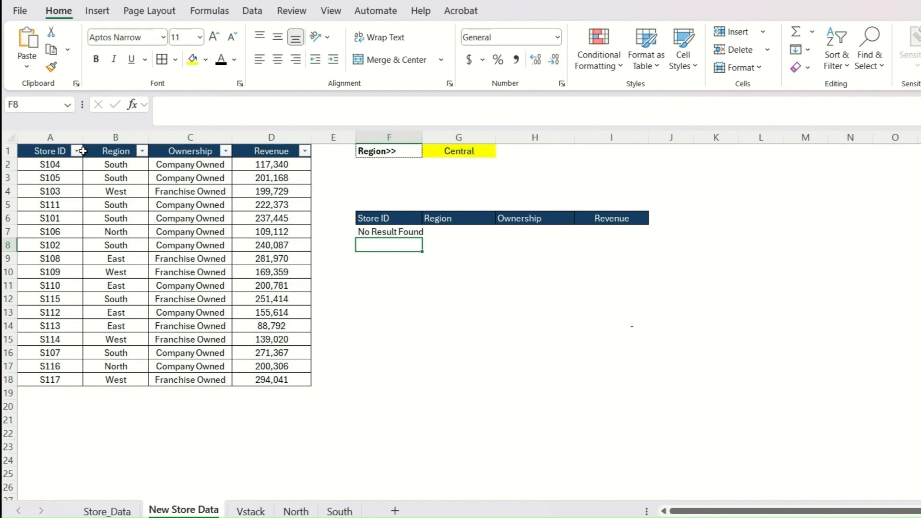
Set the region criterion in cell G1 to SOuth.
{"action": "left_click", "coordinate": [459, 151]}
{"action": "type", "text": "SOuth"}
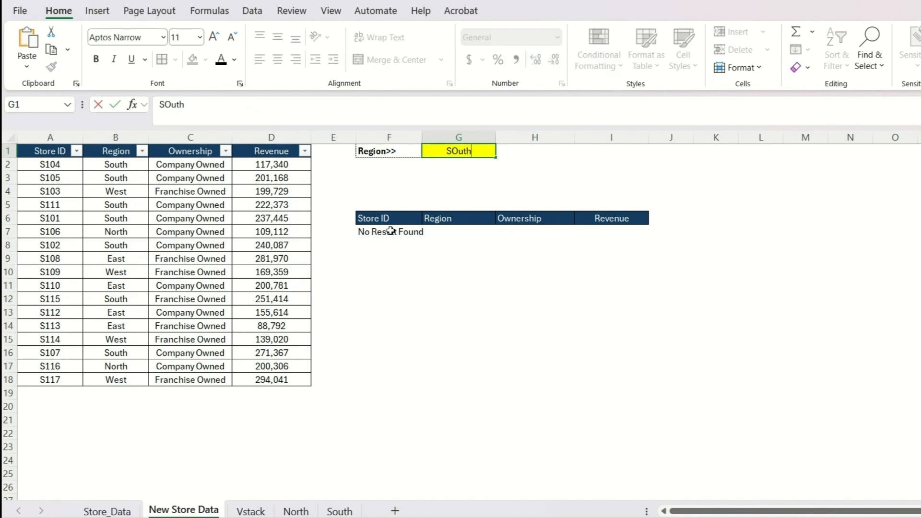
{"action": "key", "text": "Return"}
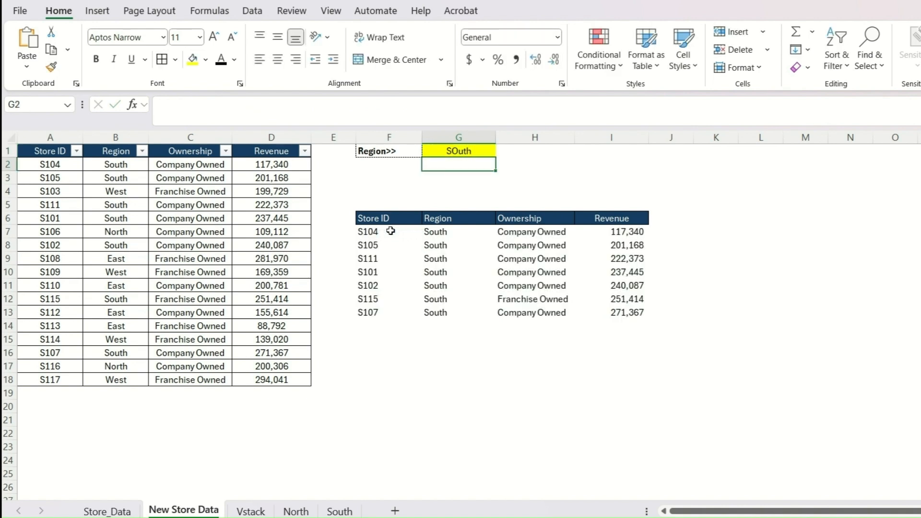
Examine the filtered output table, its column headers, the criterion in G1 and the FILTER formula in F7.
{"action": "key", "text": "Down"}
{"action": "key", "text": "Down"}
{"action": "key", "text": "Down"}
{"action": "key", "text": "Down"}
{"action": "key", "text": "Down"}
{"action": "key", "text": "Left"}
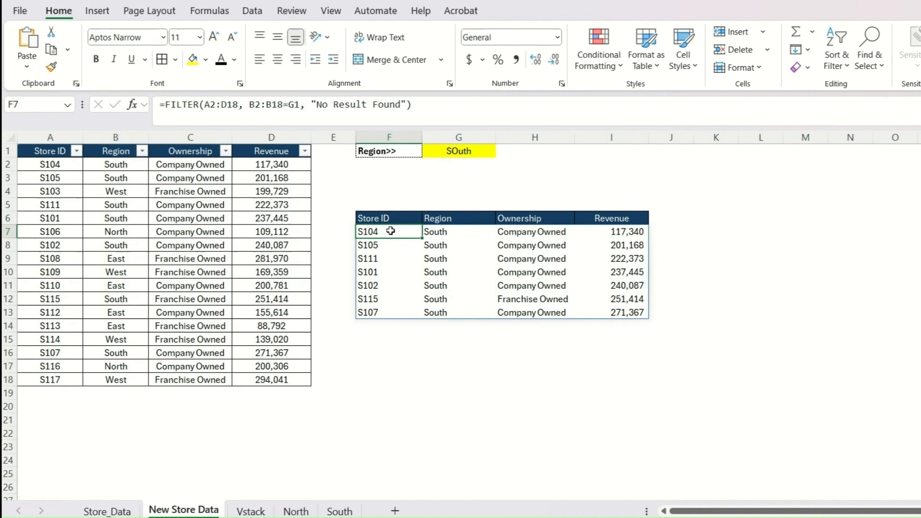
{"action": "left_click", "coordinate": [471, 153]}
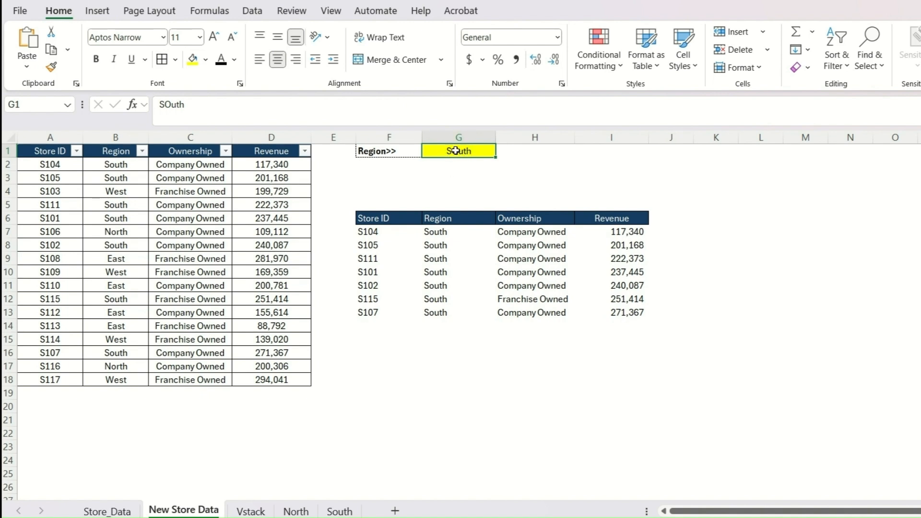
{"action": "left_click", "coordinate": [383, 231]}
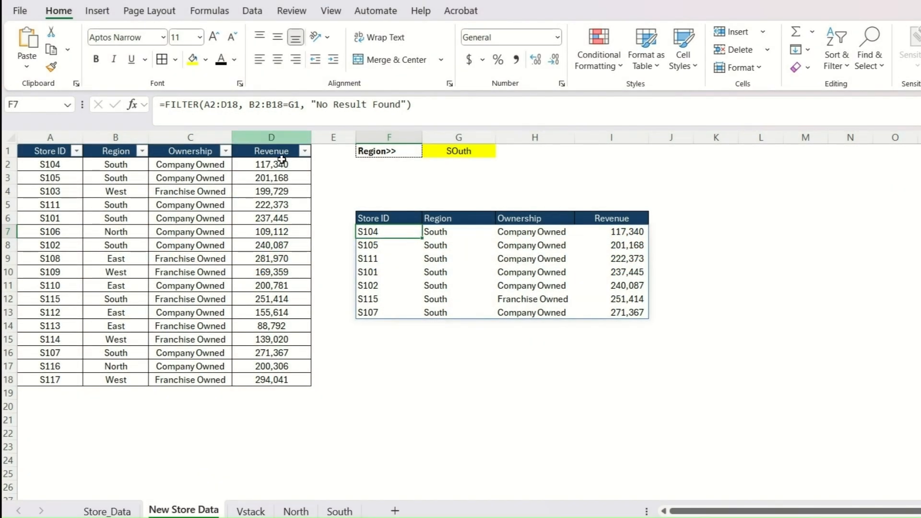
{"action": "key", "text": "F2"}
{"action": "left_click_drag", "start_coordinate": [392, 232], "coordinate": [607, 306]}
{"action": "key", "text": "Escape"}
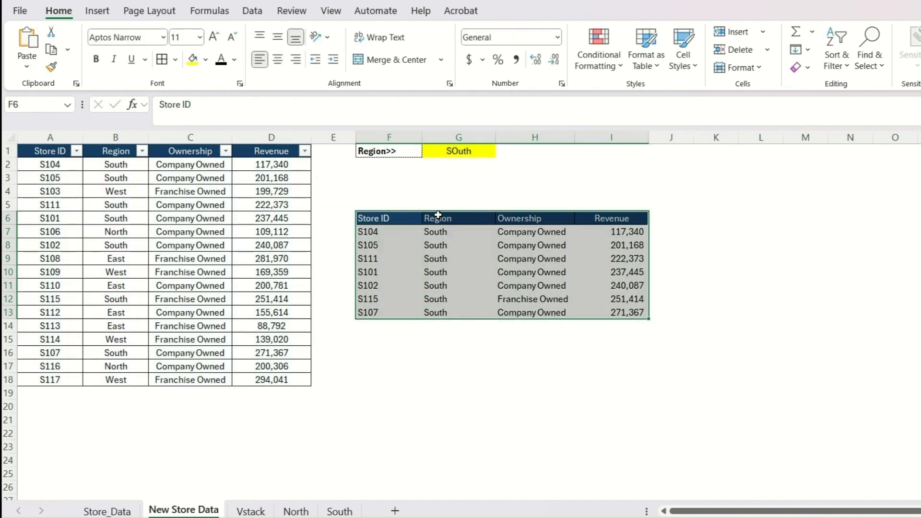
{"action": "left_click", "coordinate": [396, 218]}
{"action": "left_click", "coordinate": [442, 219]}
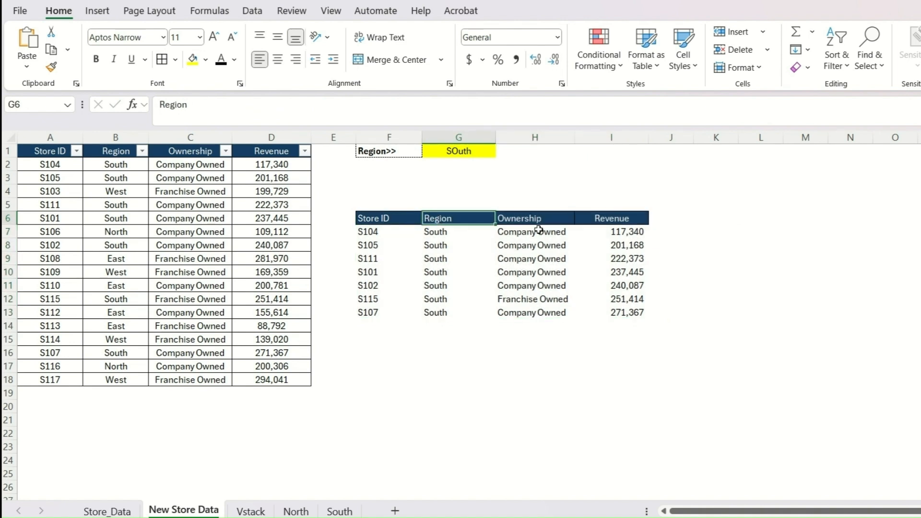
{"action": "left_click", "coordinate": [390, 235]}
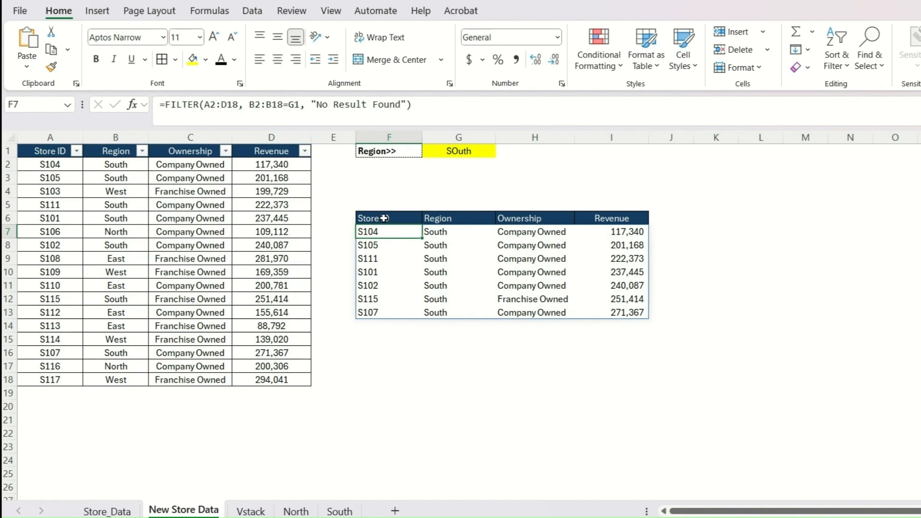
{"action": "left_click_drag", "start_coordinate": [387, 221], "coordinate": [524, 313]}
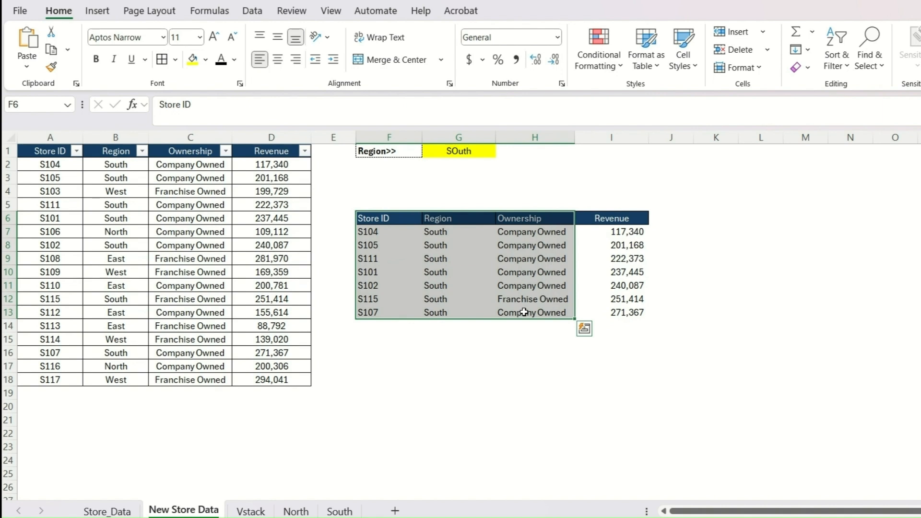
{"action": "left_click_drag", "start_coordinate": [390, 218], "coordinate": [513, 221]}
{"action": "left_click_drag", "start_coordinate": [392, 215], "coordinate": [520, 223]}
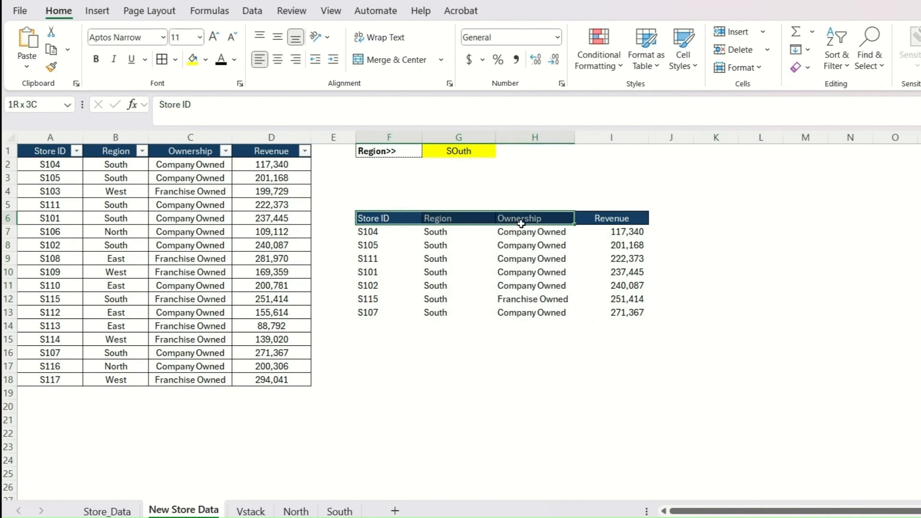
Change the array in the FILTER formula in F7 to A2:C18 to leave out the Revenue column.
{"action": "left_click", "coordinate": [389, 231]}
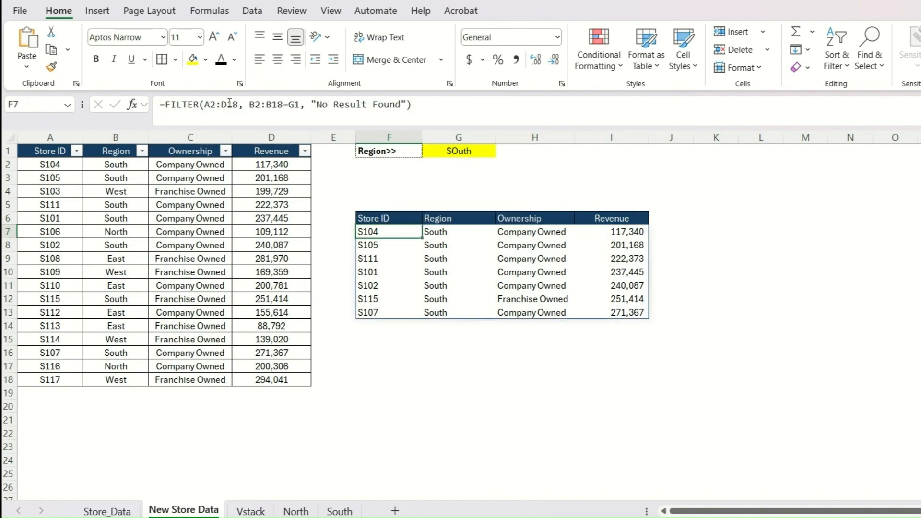
{"action": "double_click", "coordinate": [371, 234]}
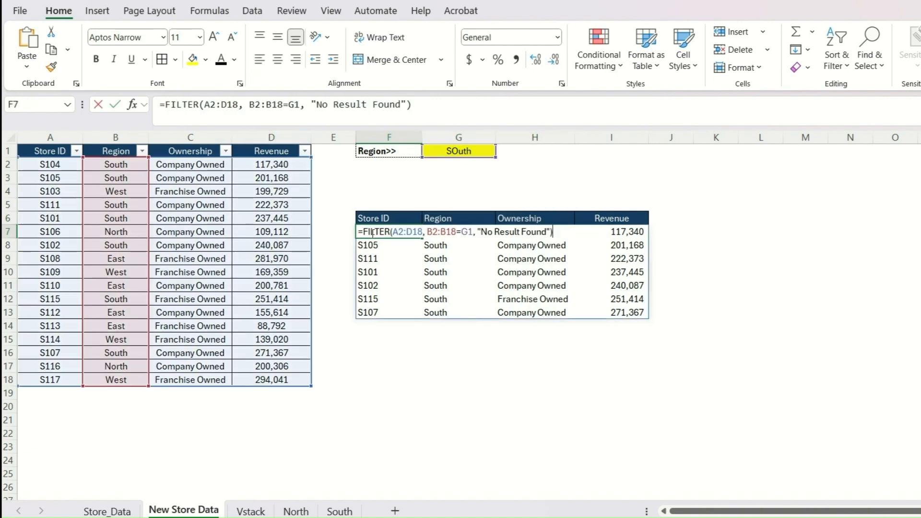
{"action": "left_click", "coordinate": [412, 232]}
{"action": "key", "text": "BackSpace"}
{"action": "type", "text": "C"}
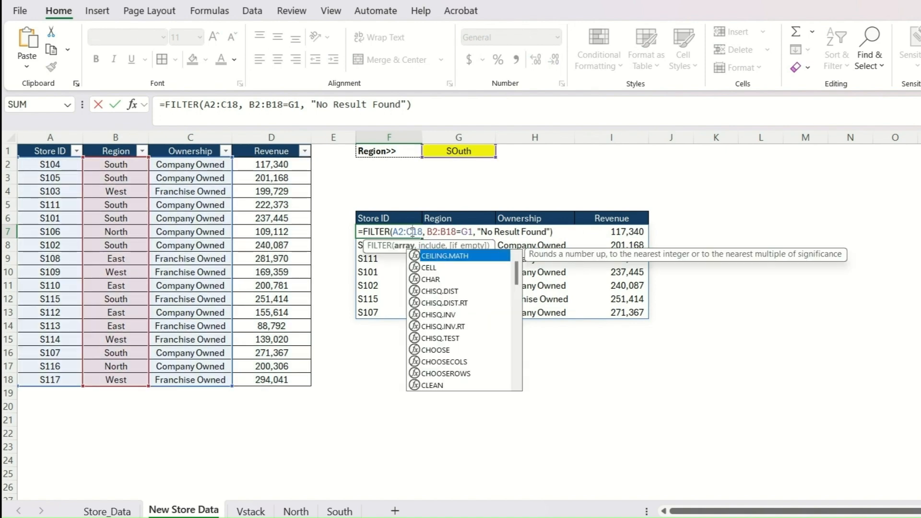
{"action": "key", "text": "Return"}
Delete column I, which holds the output table's Revenue header, and return to the formula cell F7.
{"action": "left_click", "coordinate": [389, 214]}
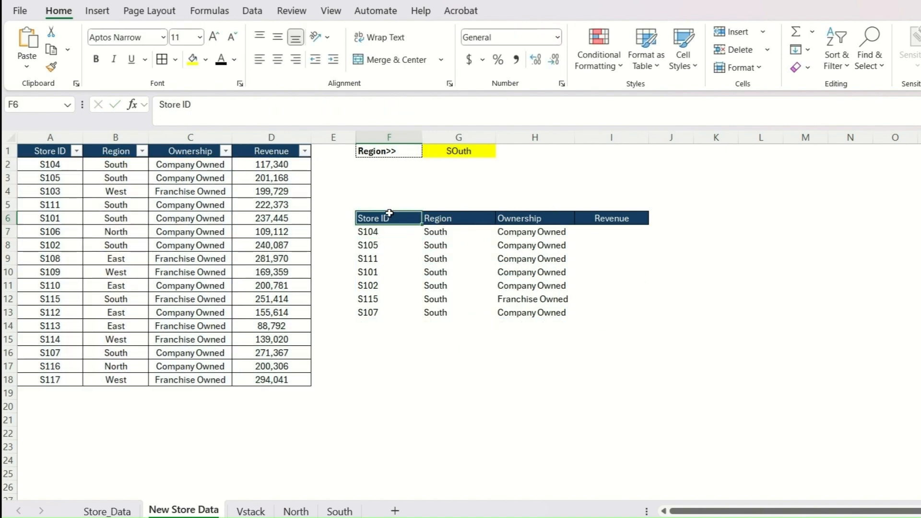
{"action": "left_click", "coordinate": [593, 141]}
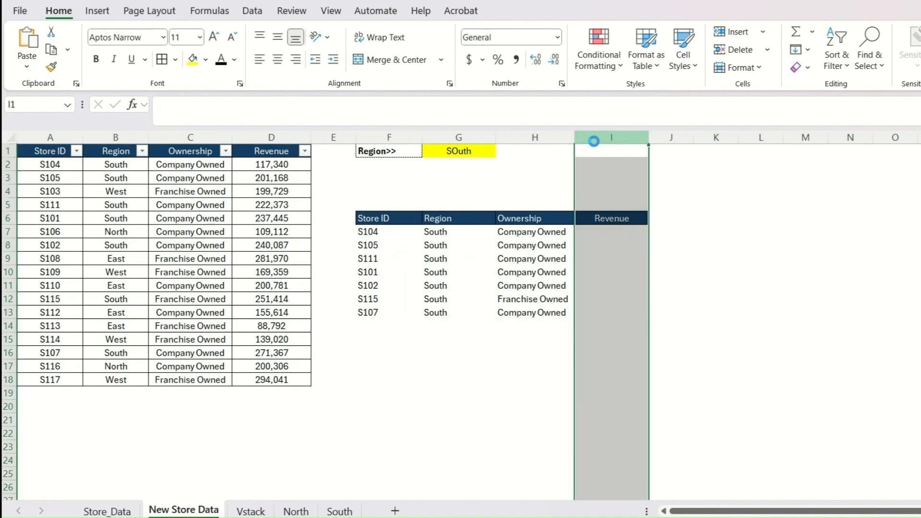
{"action": "left_click", "coordinate": [417, 228]}
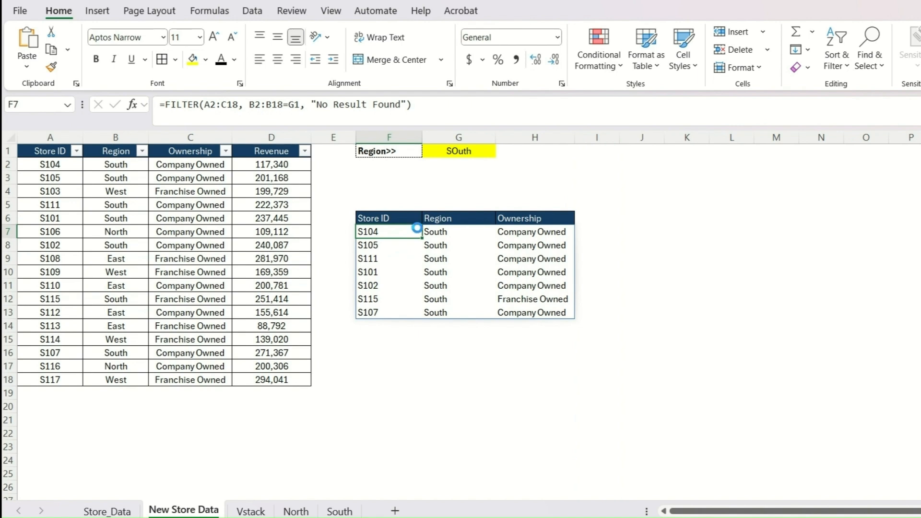
Undo the column I deletion, delete column H with the output table's Ownership header instead, and return to formula cell F7.
{"action": "key", "text": "ctrl+z"}
{"action": "left_click", "coordinate": [538, 138]}
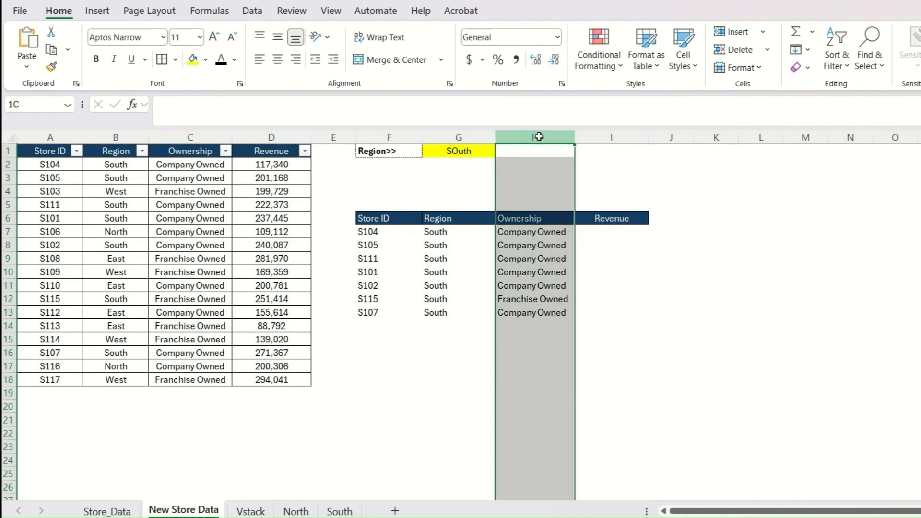
{"action": "key", "text": "ctrl+minus"}
{"action": "left_click", "coordinate": [371, 231]}
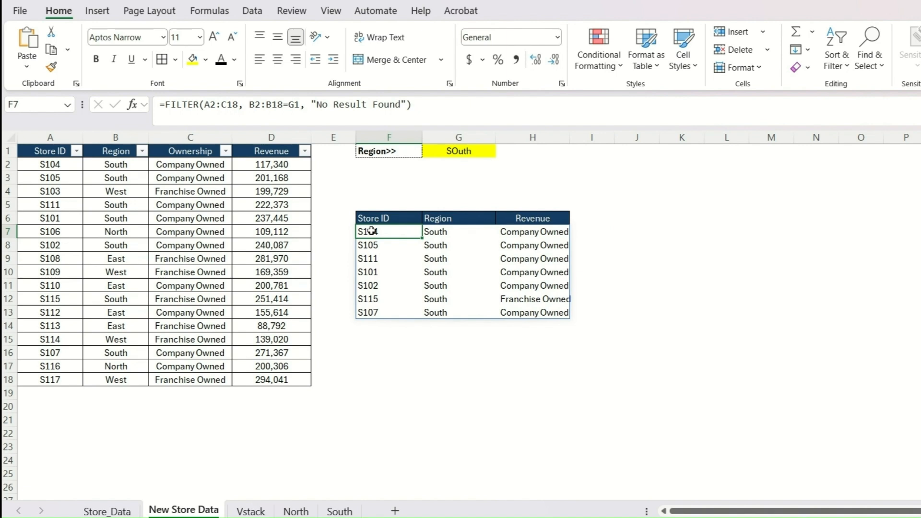
Wrap the FILTER formula in F7 in a CHOOSECOLS function so that the FILTER result serves as its array argument.
{"action": "double_click", "coordinate": [371, 231]}
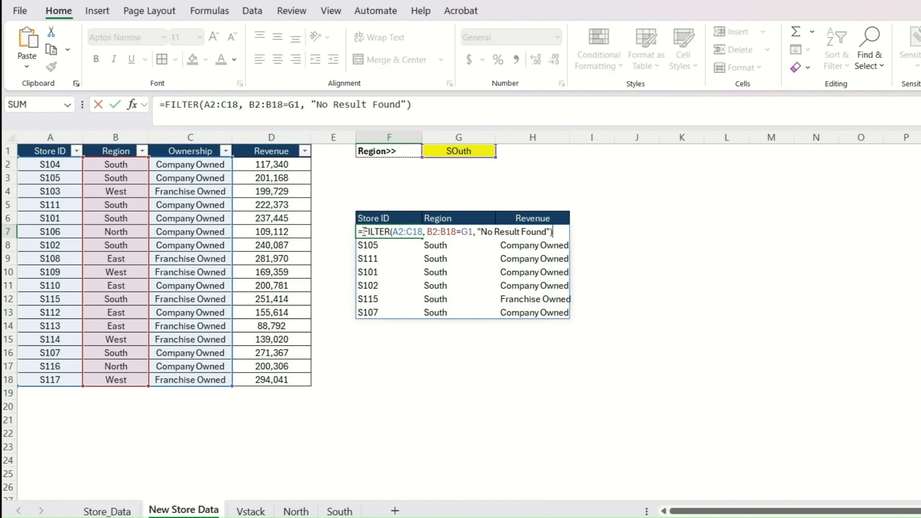
{"action": "left_click", "coordinate": [363, 231]}
{"action": "left_click_drag", "start_coordinate": [364, 231], "coordinate": [553, 232]}
{"action": "left_click", "coordinate": [364, 232]}
{"action": "type", "text": "Ch"}
{"action": "key", "text": "BackSpace"}
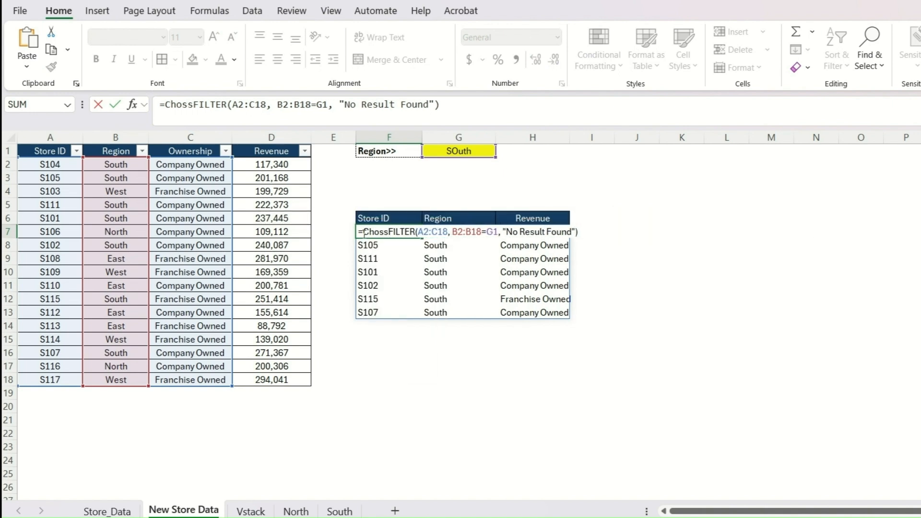
{"action": "type", "text": "osecols("}
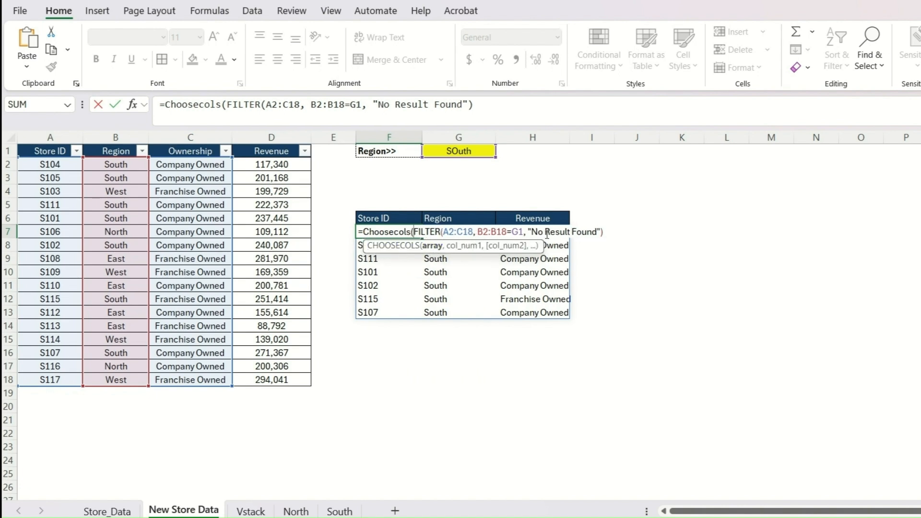
{"action": "left_click_drag", "start_coordinate": [413, 231], "coordinate": [607, 234]}
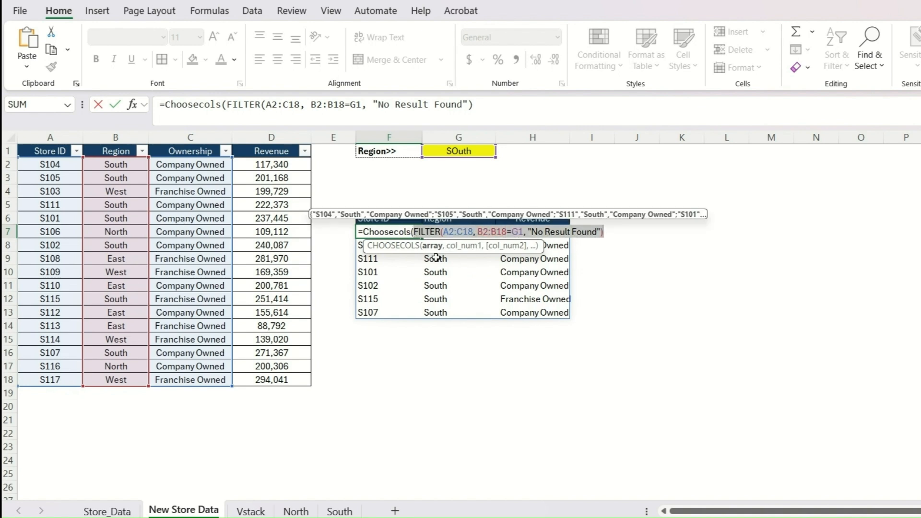
{"action": "left_click", "coordinate": [606, 232]}
{"action": "type", "text": ","}
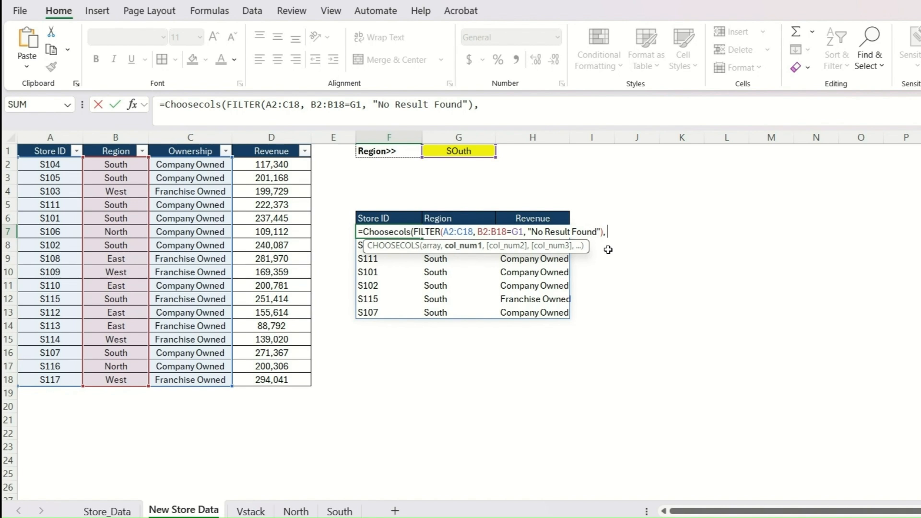
Change the FILTER array inside the CHOOSECOLS formula to A2:D18 to include the Revenue column.
{"action": "left_click", "coordinate": [462, 232]}
{"action": "key", "text": "BackSpace"}
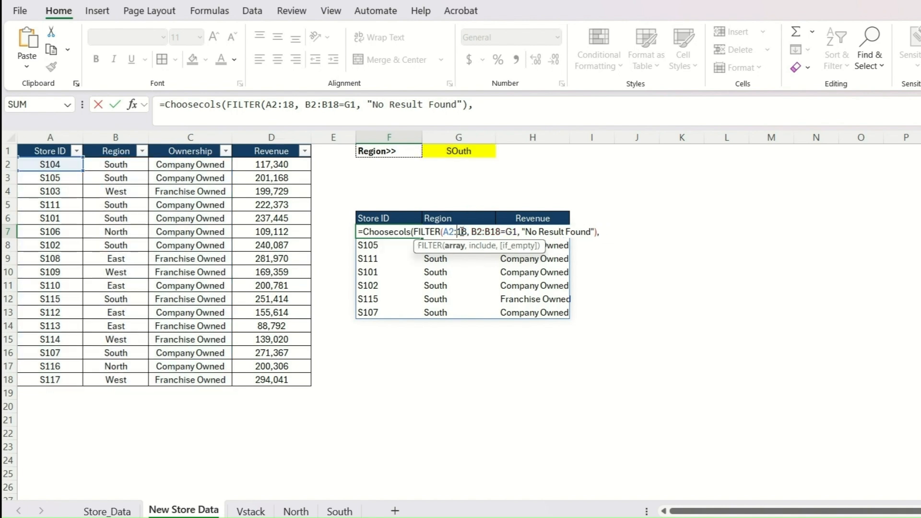
{"action": "type", "text": "D"}
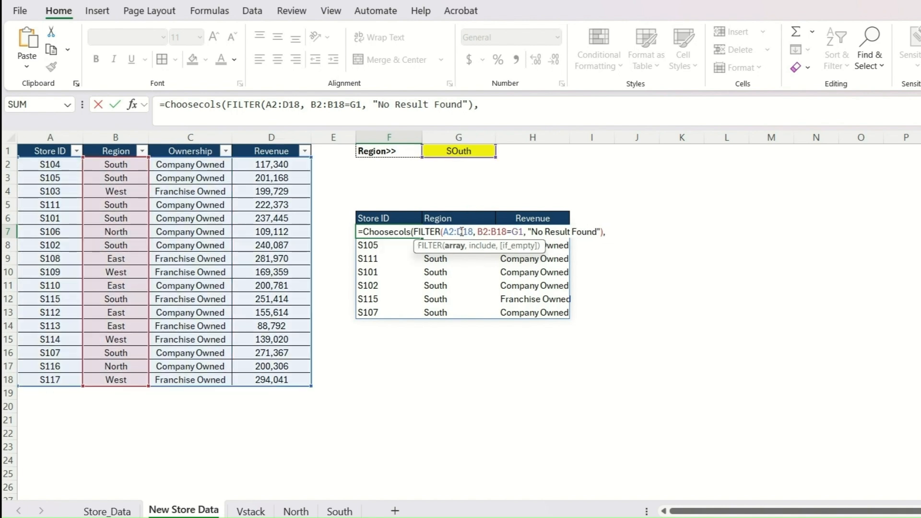
Complete the CHOOSECOLS formula with column numbers 1, 2 and 4, and check the rows it returns.
{"action": "left_click", "coordinate": [613, 232]}
{"action": "type", "text": "1,"}
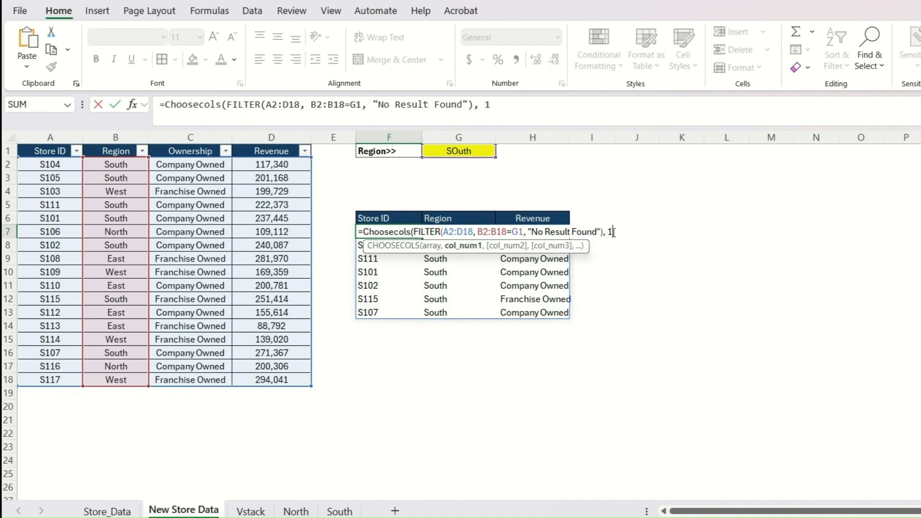
{"action": "type", "text": " 2, 4"}
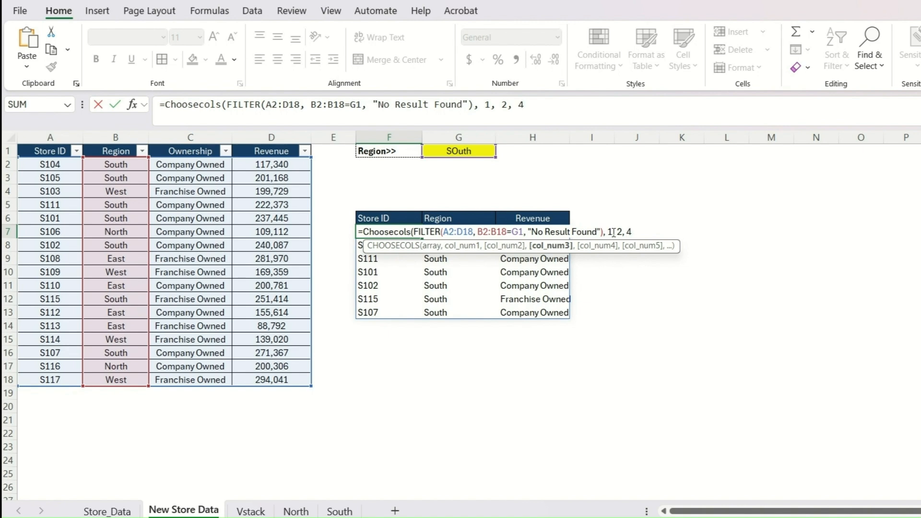
{"action": "type", "text": ")"}
{"action": "key", "text": "Return"}
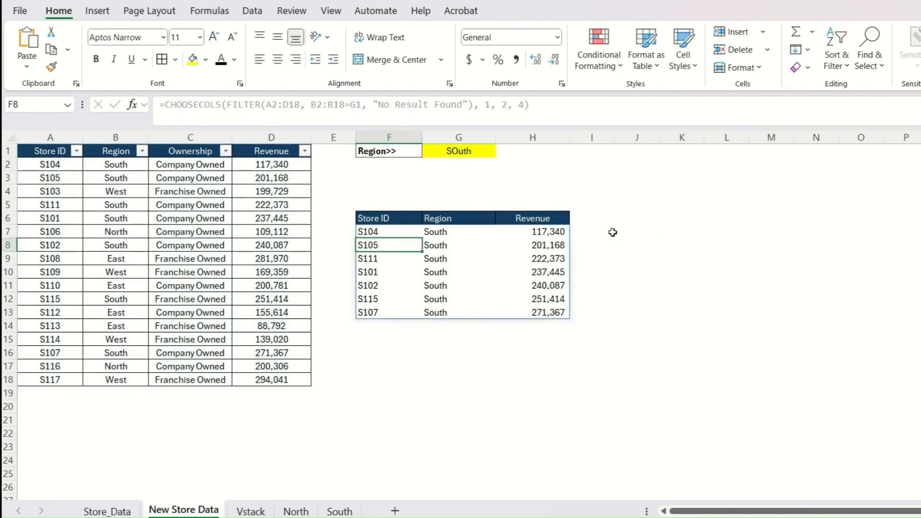
{"action": "left_click_drag", "start_coordinate": [387, 231], "coordinate": [520, 312]}
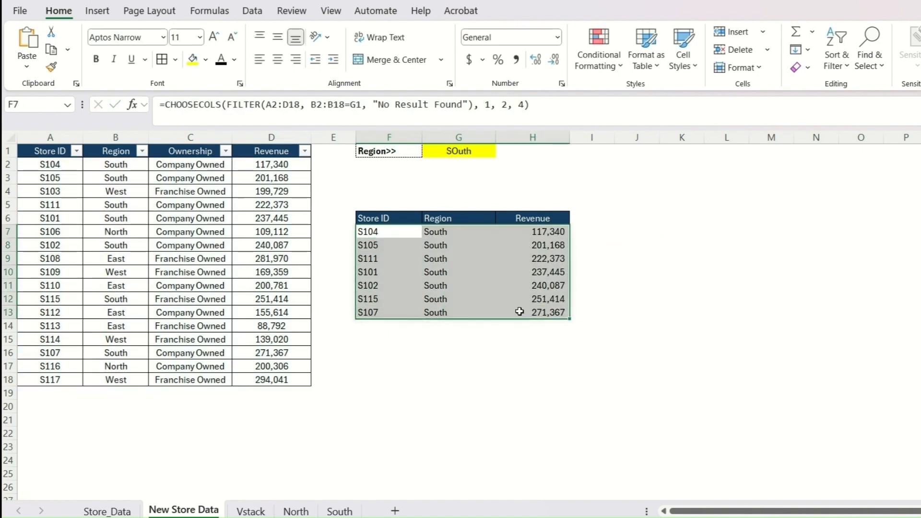
{"action": "left_click_drag", "start_coordinate": [385, 231], "coordinate": [463, 318]}
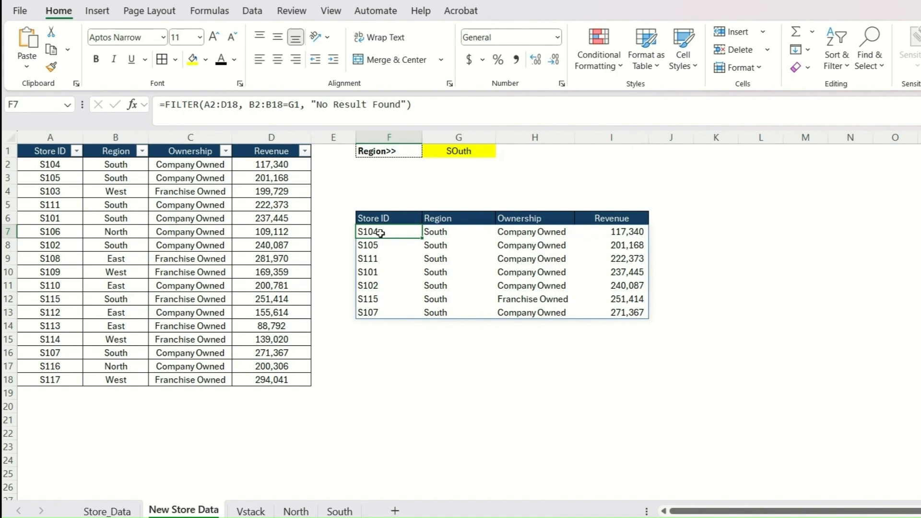
Wrap the FILTER formula over A2:D18 in cell F7 in a SORT function, with the FILTER result as its array.
{"action": "double_click", "coordinate": [381, 233]}
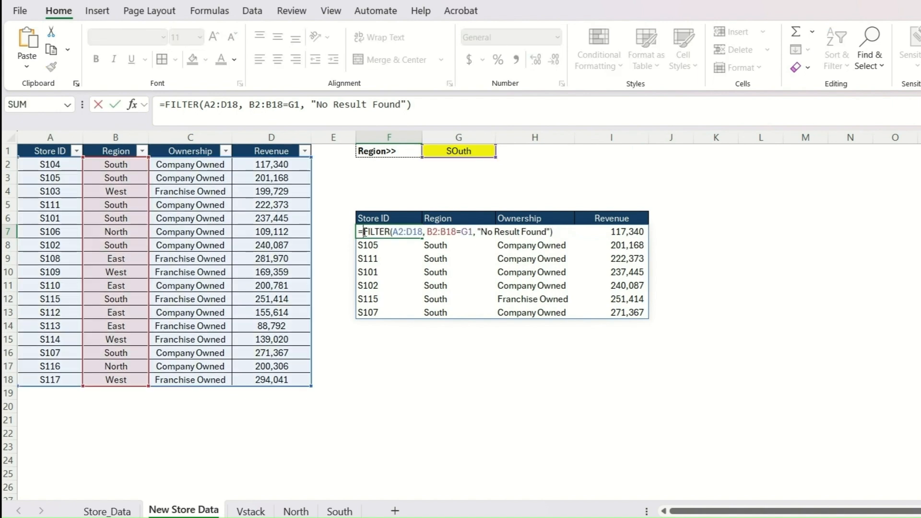
{"action": "type", "text": "Sort("}
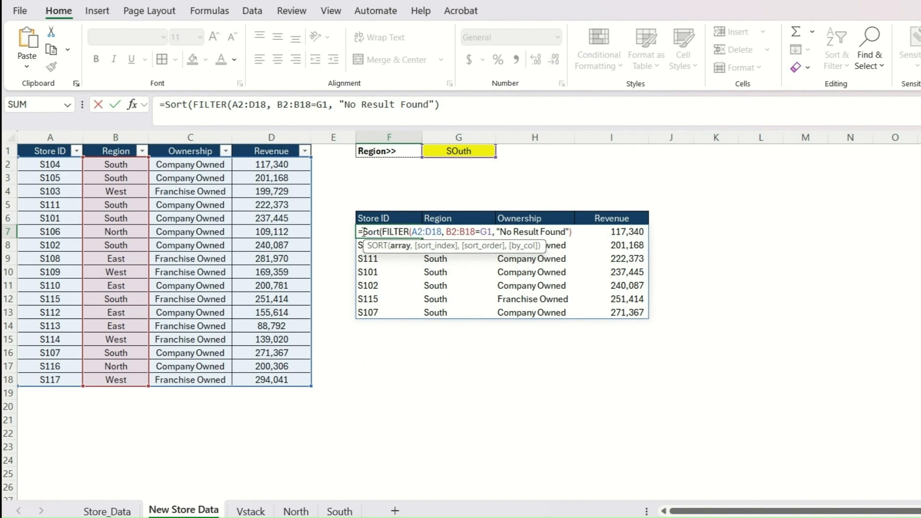
{"action": "left_click_drag", "start_coordinate": [363, 232], "coordinate": [377, 232]}
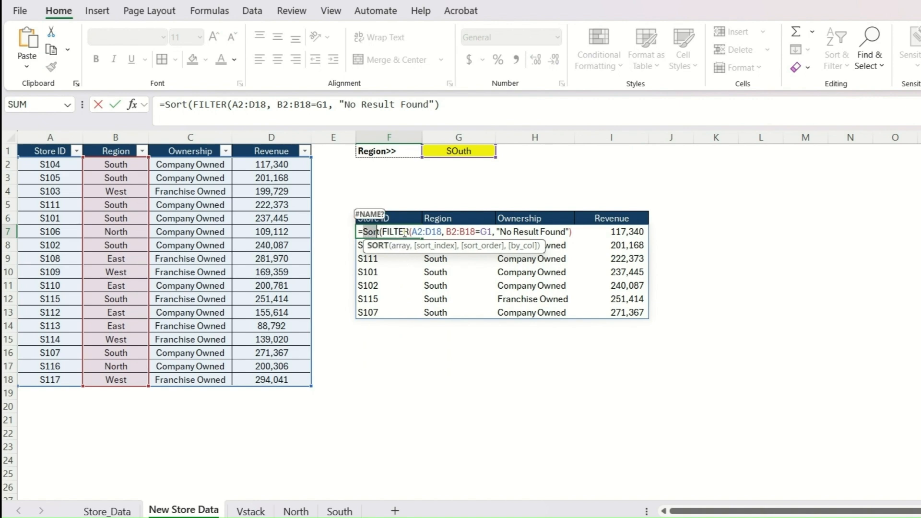
{"action": "left_click", "coordinate": [570, 232]}
{"action": "key", "text": "Right"}
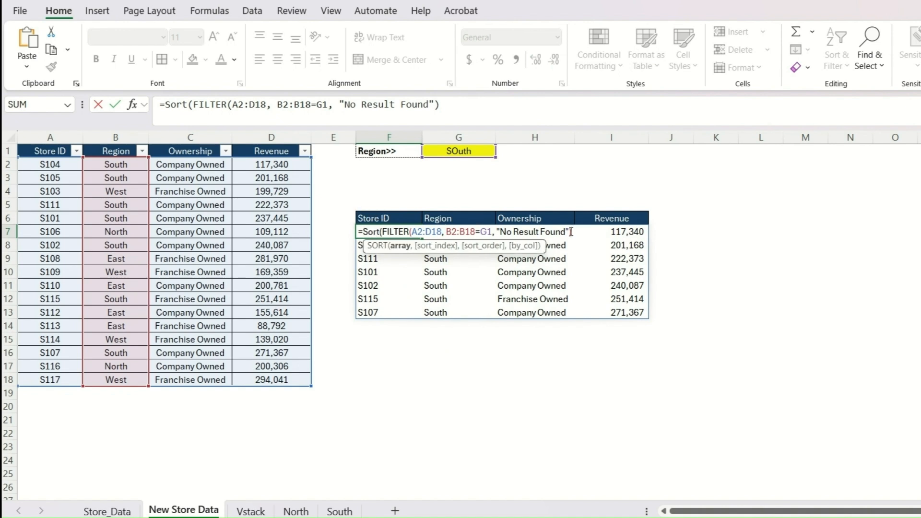
Complete the SORT formula with sort index 4, sort order -1 and by_col 0, and check the output's Region and Revenue columns.
{"action": "type", "text": ","}
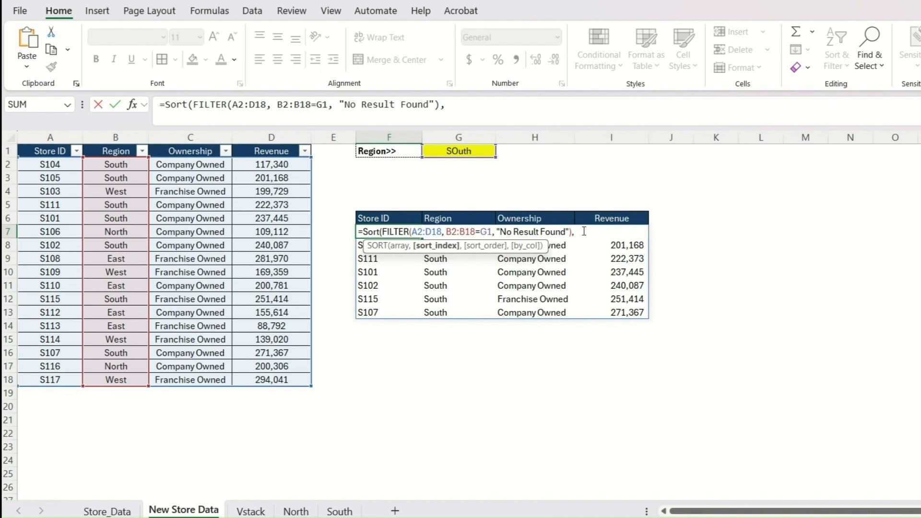
{"action": "type", "text": "4,"}
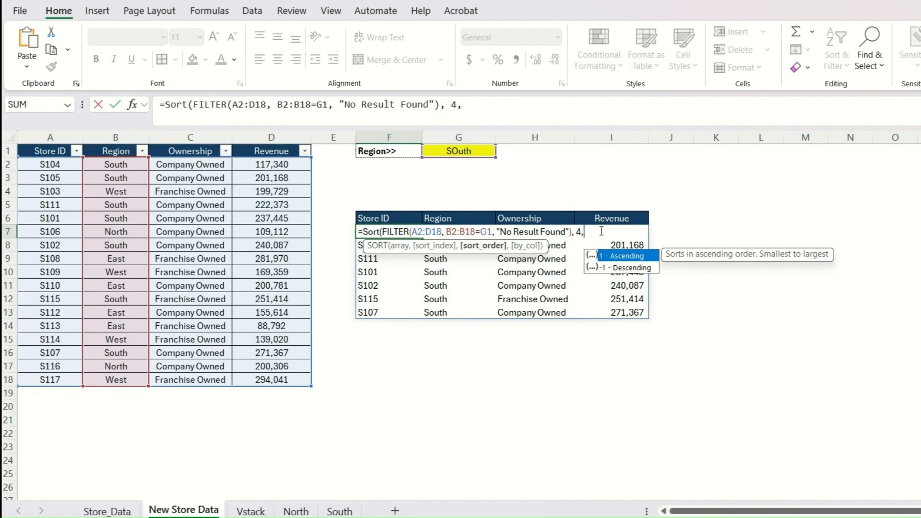
{"action": "type", "text": "-1"}
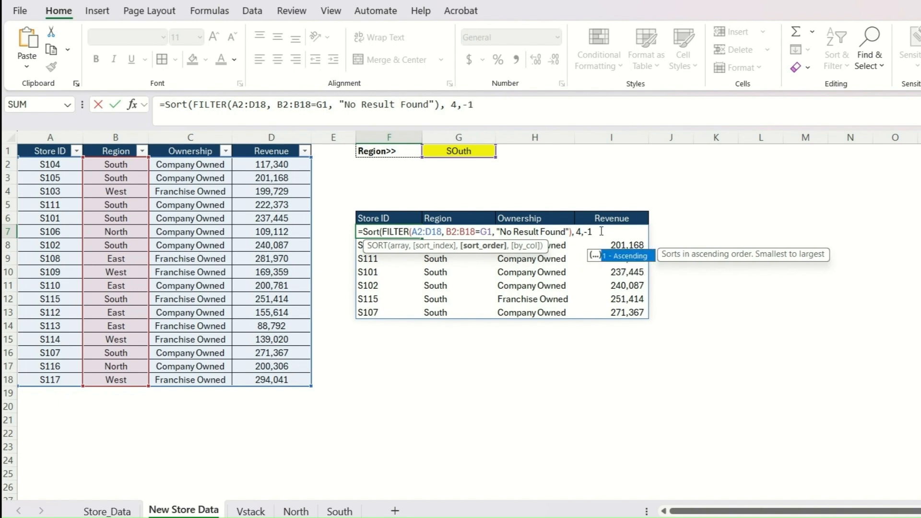
{"action": "type", "text": ","}
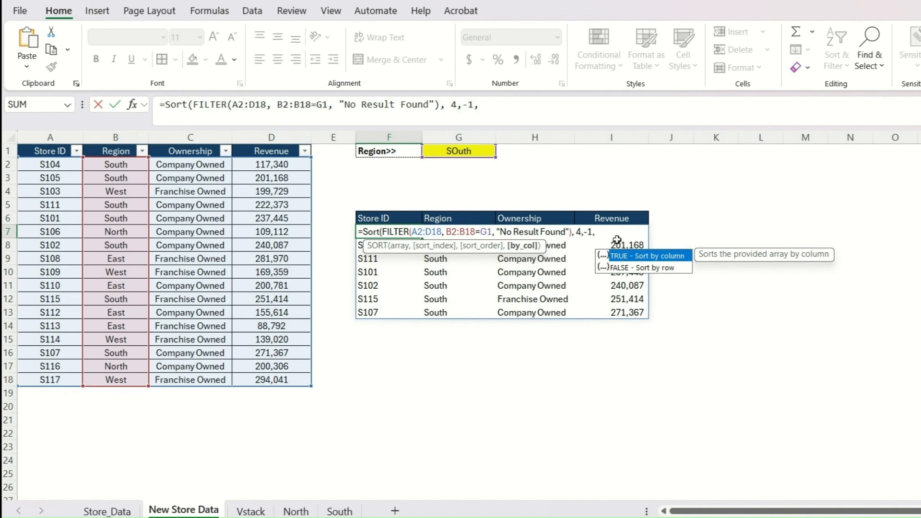
{"action": "type", "text": "0)"}
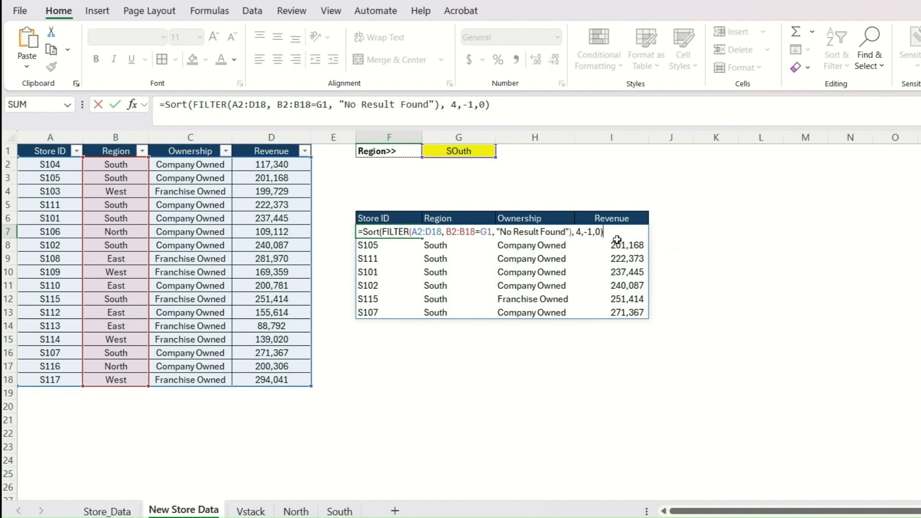
{"action": "key", "text": "Return"}
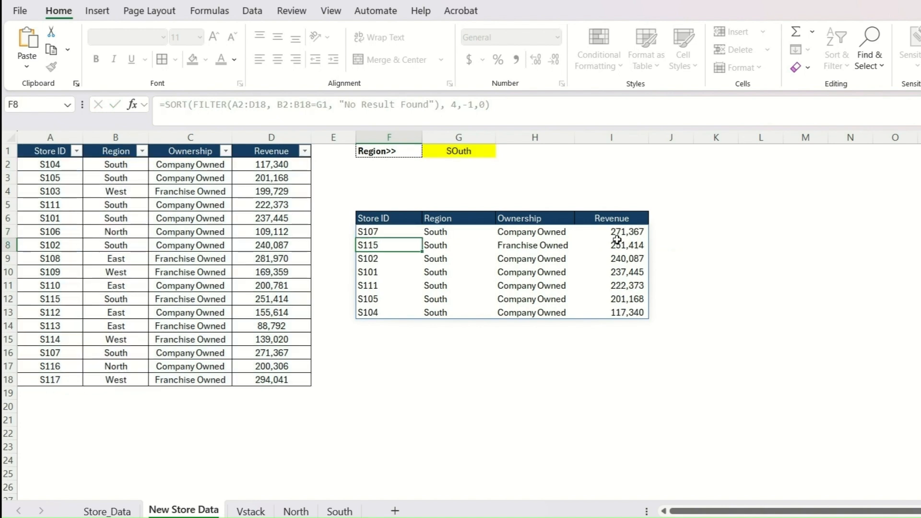
{"action": "left_click", "coordinate": [448, 231]}
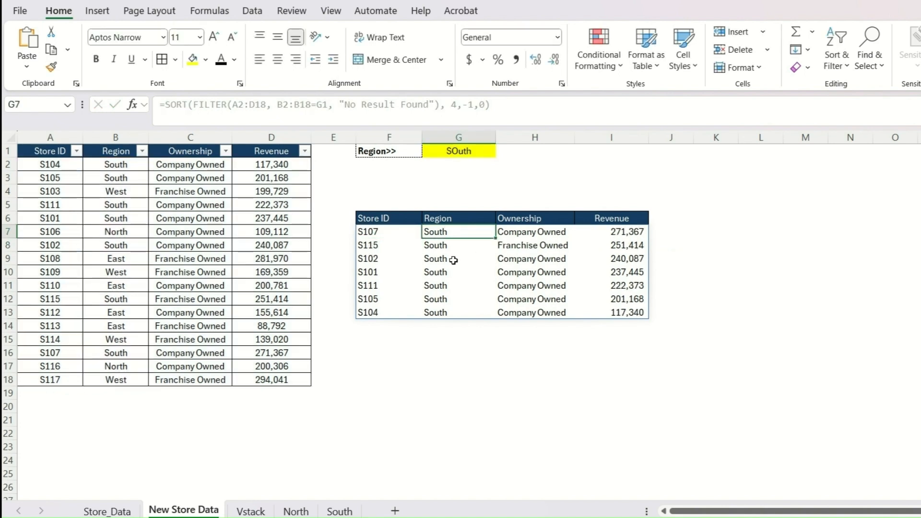
{"action": "left_click_drag", "start_coordinate": [453, 260], "coordinate": [454, 317]}
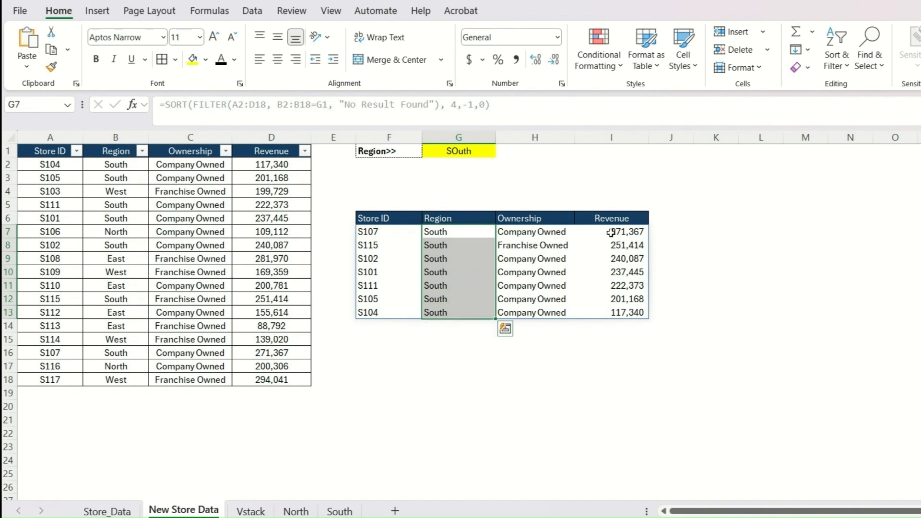
{"action": "left_click_drag", "start_coordinate": [610, 233], "coordinate": [614, 314]}
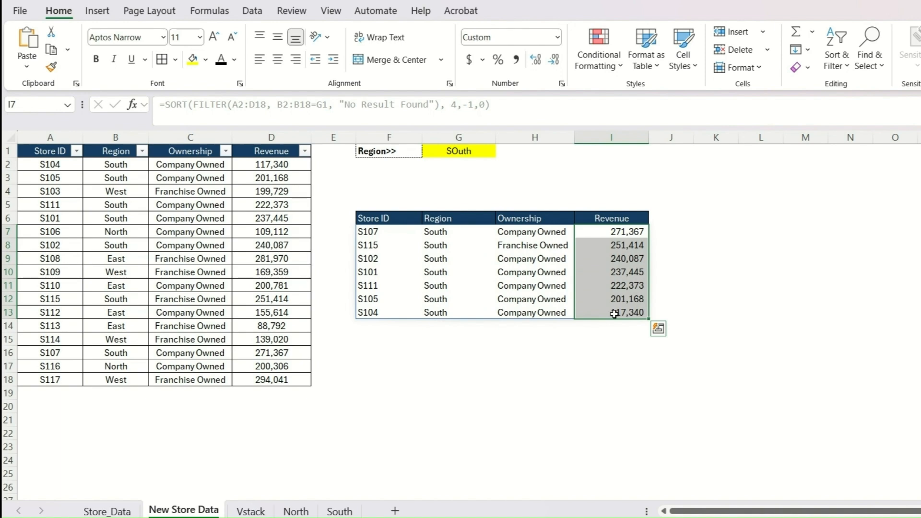
Examine the store tables on the North and South sheets, and return to the Vstack sheet.
{"action": "key", "text": "ctrl+Page_Down"}
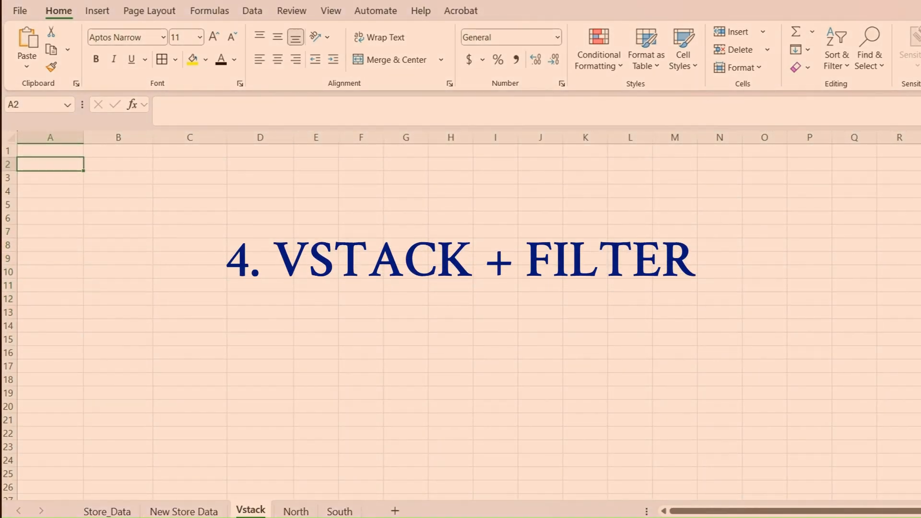
{"action": "key", "text": "ctrl+Page_Down"}
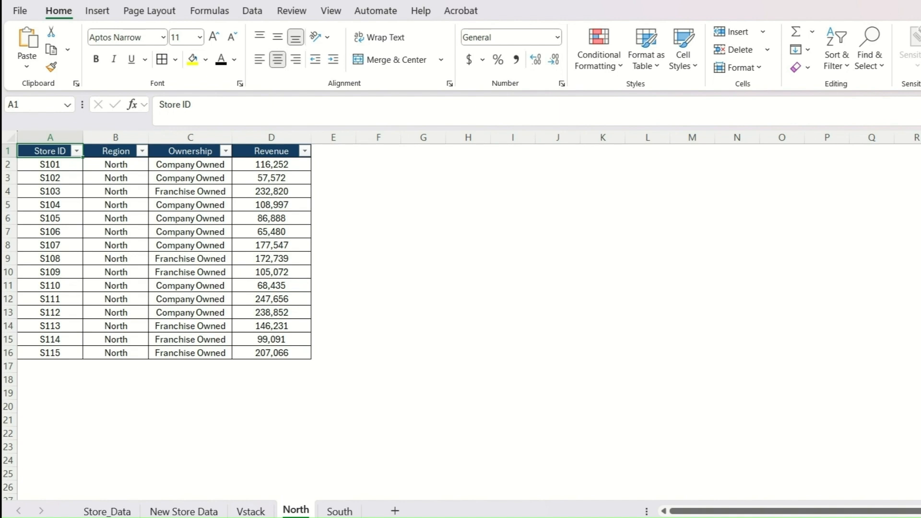
{"action": "key", "text": "ctrl+Page_Down"}
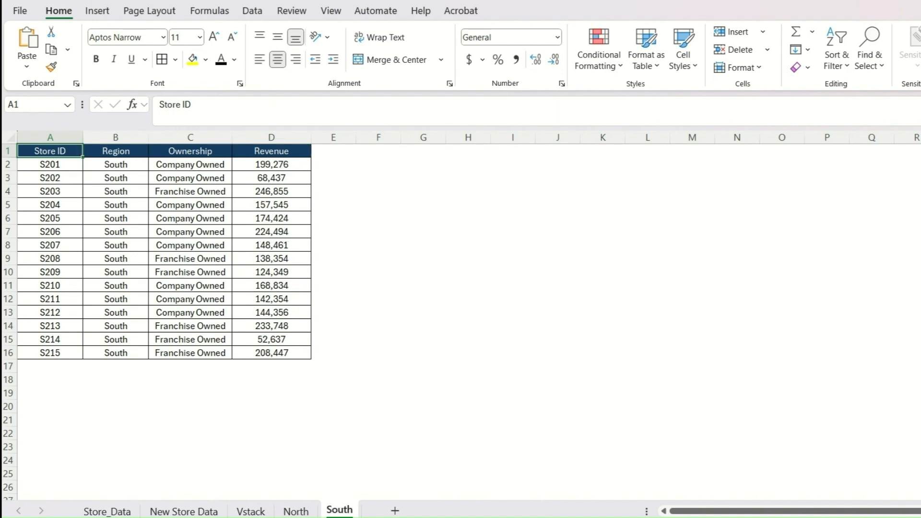
{"action": "key", "text": "ctrl+Page_Up"}
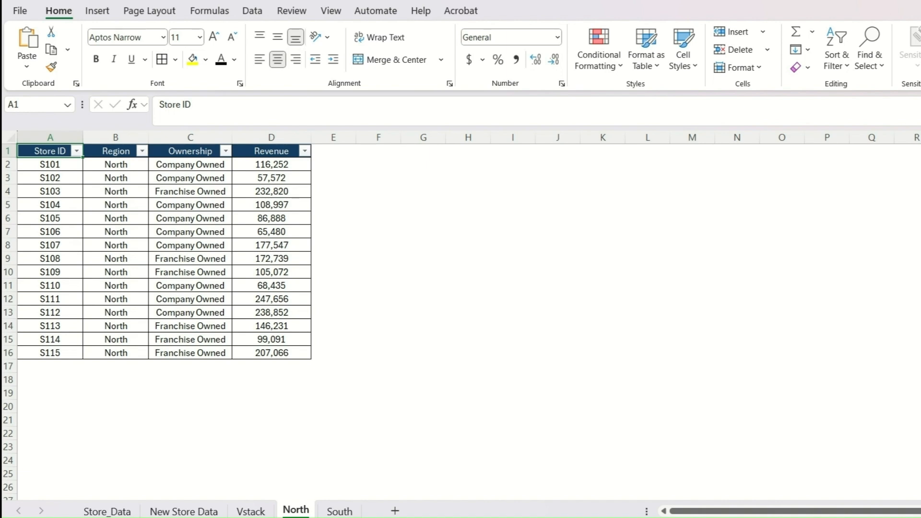
{"action": "key", "text": "ctrl+Page_Up"}
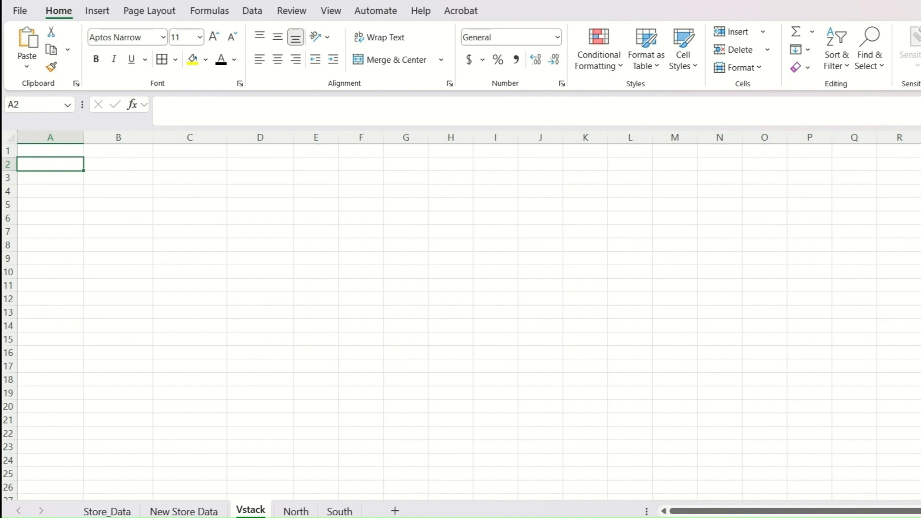
{"action": "key", "text": "ctrl+Page_Down"}
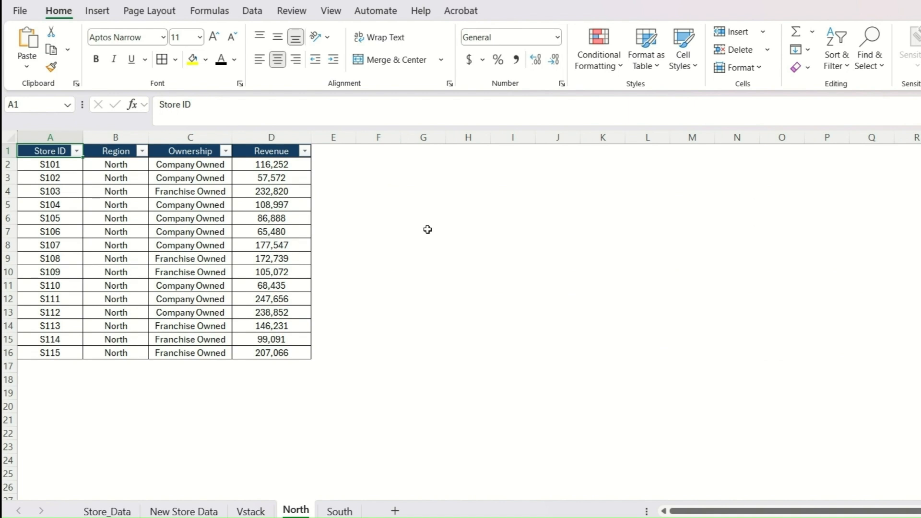
{"action": "left_click", "coordinate": [342, 511]}
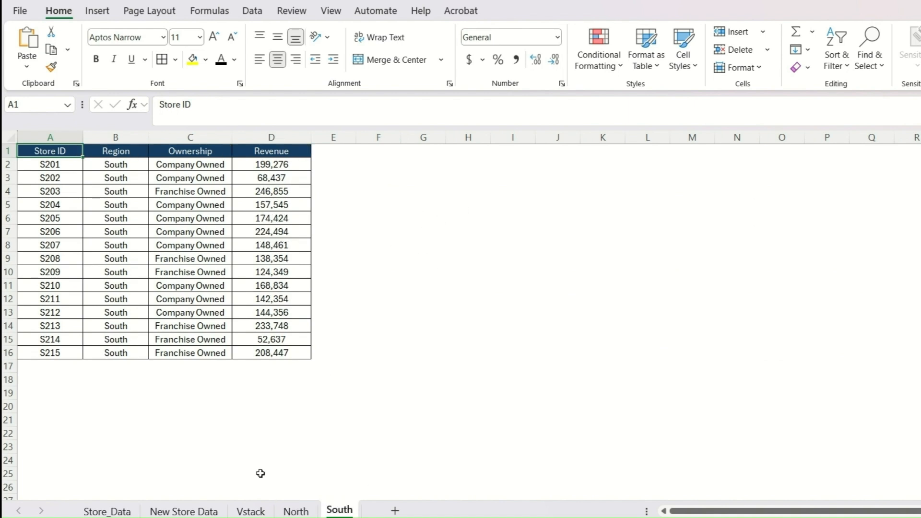
{"action": "left_click", "coordinate": [252, 510]}
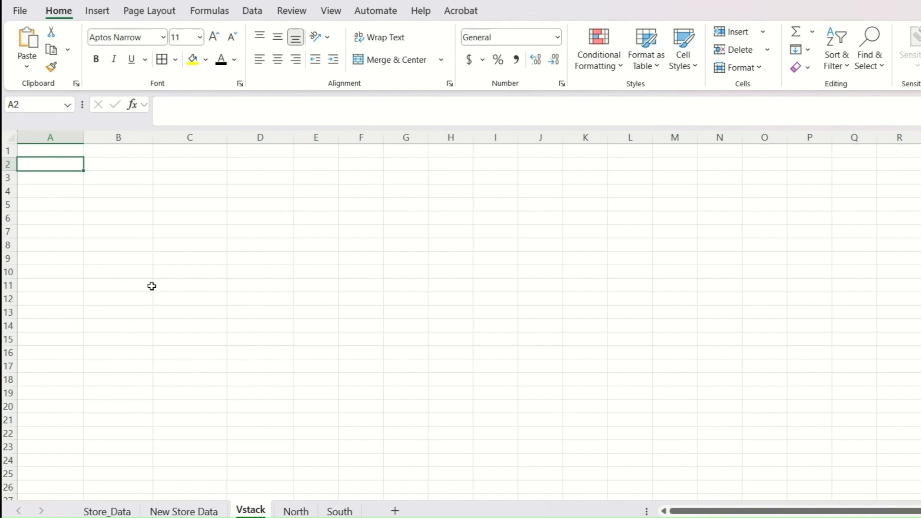
Start a VSTACK formula in cell A2 with a FILTER whose array is A2:D16 on the North sheet.
{"action": "type", "text": "="}
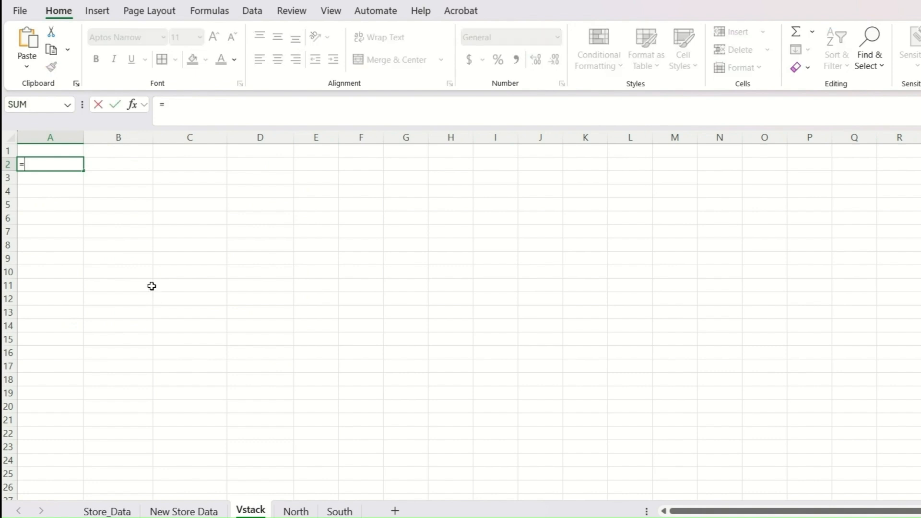
{"action": "type", "text": "vstack("}
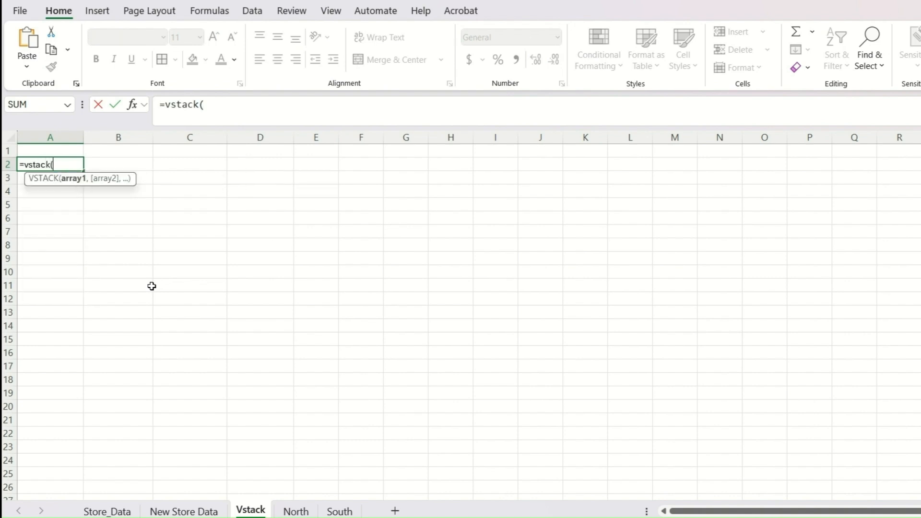
{"action": "type", "text": "filter"}
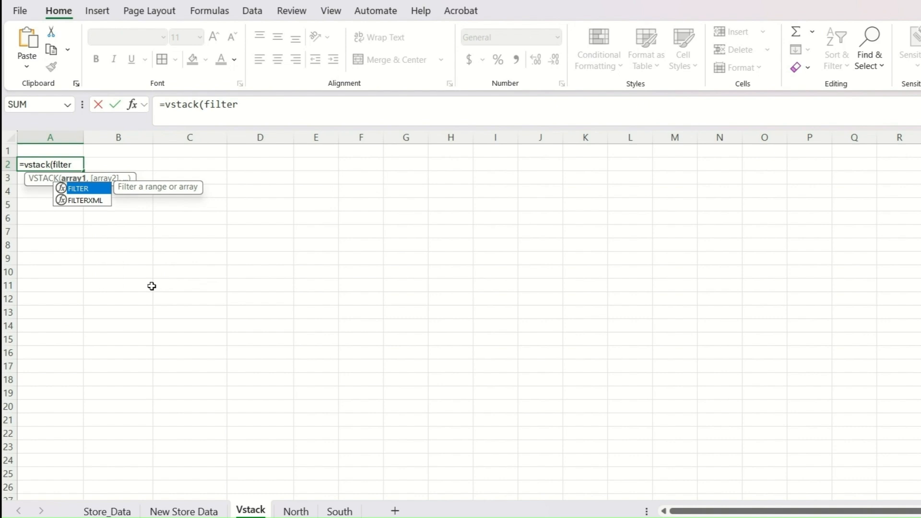
{"action": "type", "text": "("}
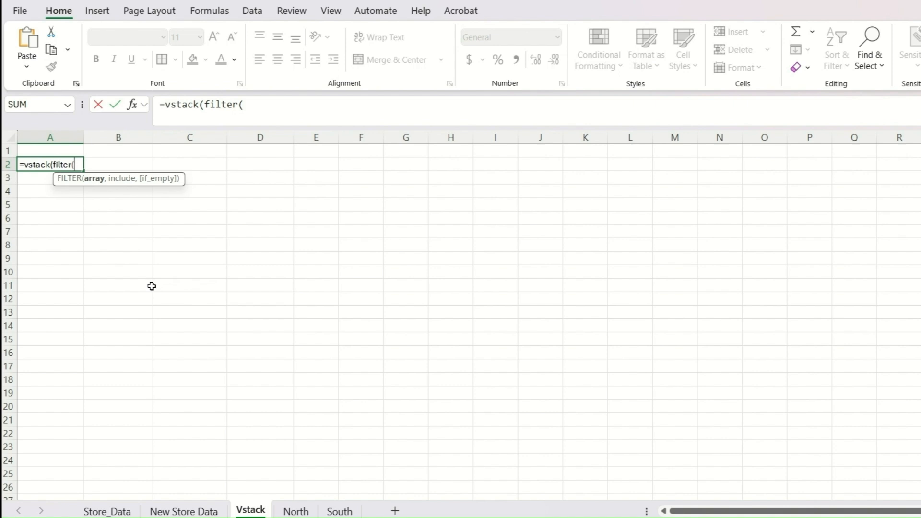
{"action": "key", "text": "ctrl+Page_Down"}
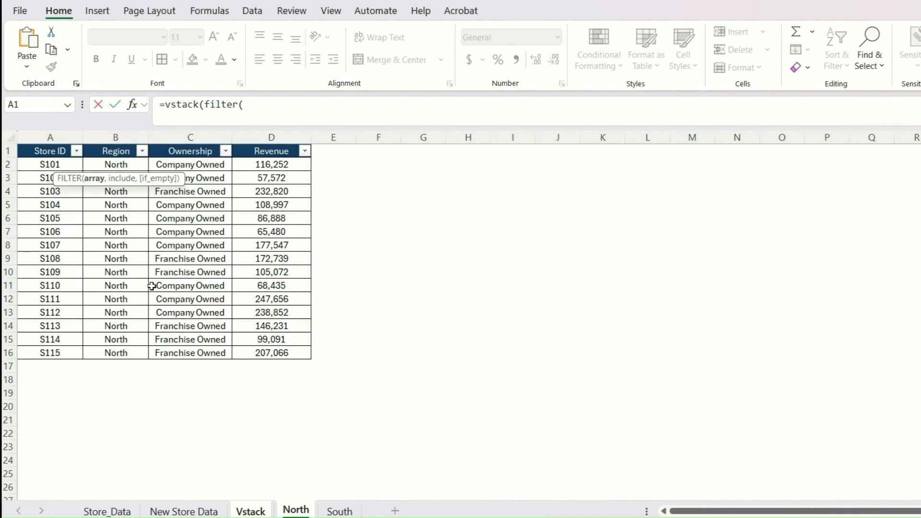
{"action": "key", "text": "Down"}
{"action": "key", "text": "ctrl+shift+Down"}
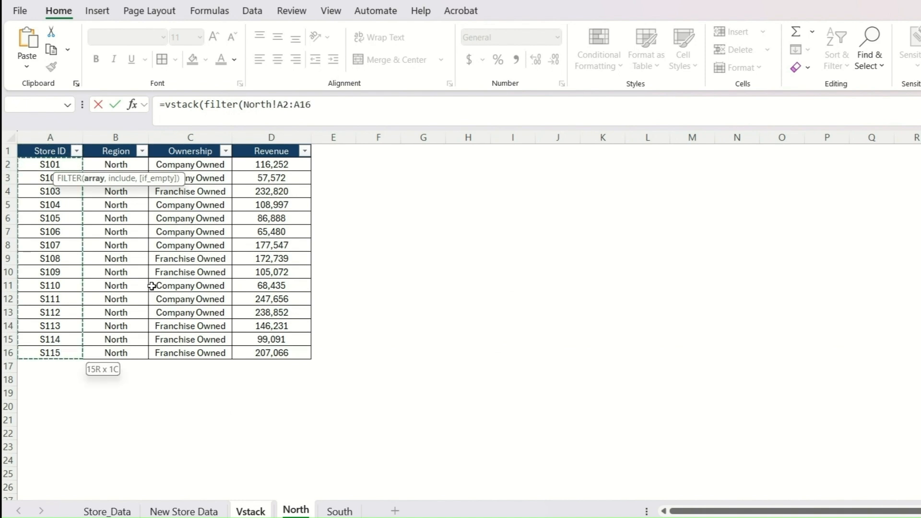
{"action": "key", "text": "ctrl+shift+Right"}
{"action": "type", "text": ","}
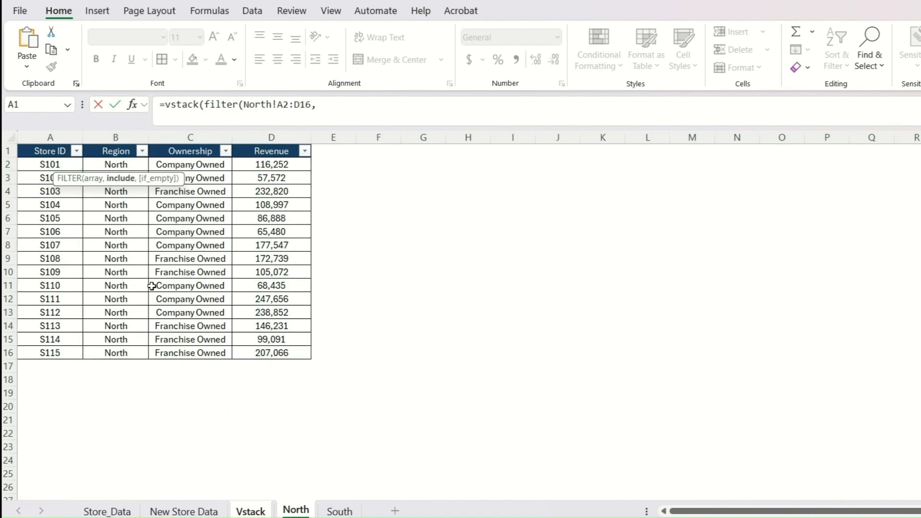
Set the first FILTER's include condition to North C2:C16 equal to "Company Owned" and close that FILTER.
{"action": "key", "text": "Up"}
{"action": "key", "text": "Down"}
{"action": "key", "text": "Right"}
{"action": "key", "text": "Right"}
{"action": "key", "text": "ctrl+shift+Down"}
{"action": "type", "text": "="}
{"action": "type", "text": " \"Company O"}
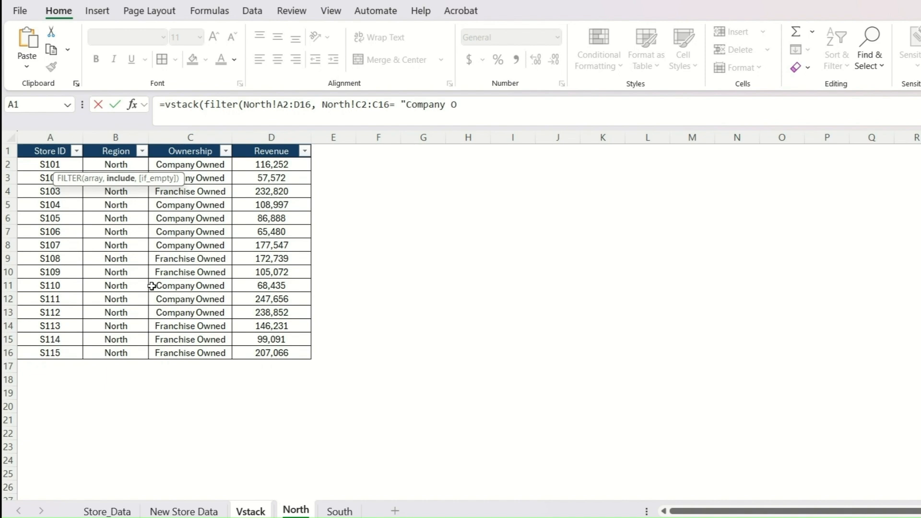
{"action": "type", "text": "wned\"),"}
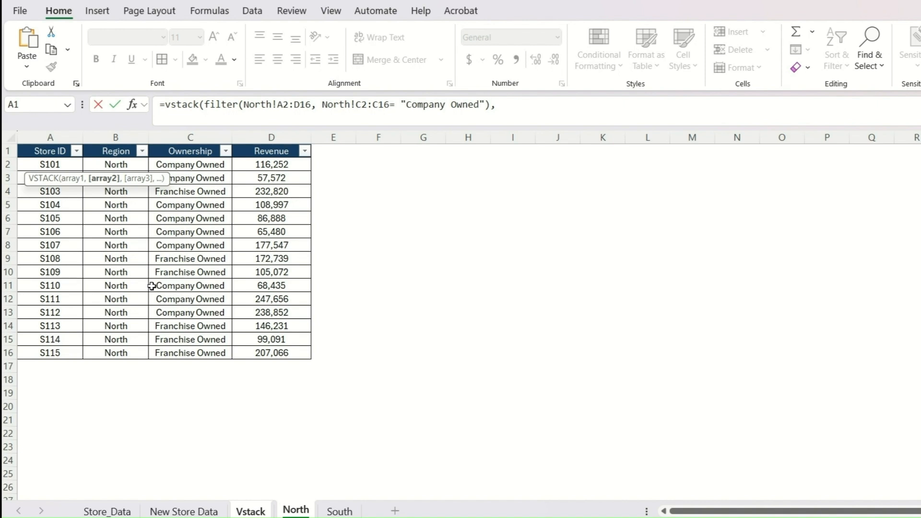
Add a second FILTER to the VSTACK formula, using A2:D16 on the South sheet as its array.
{"action": "key", "text": "ctrl+Page_Down"}
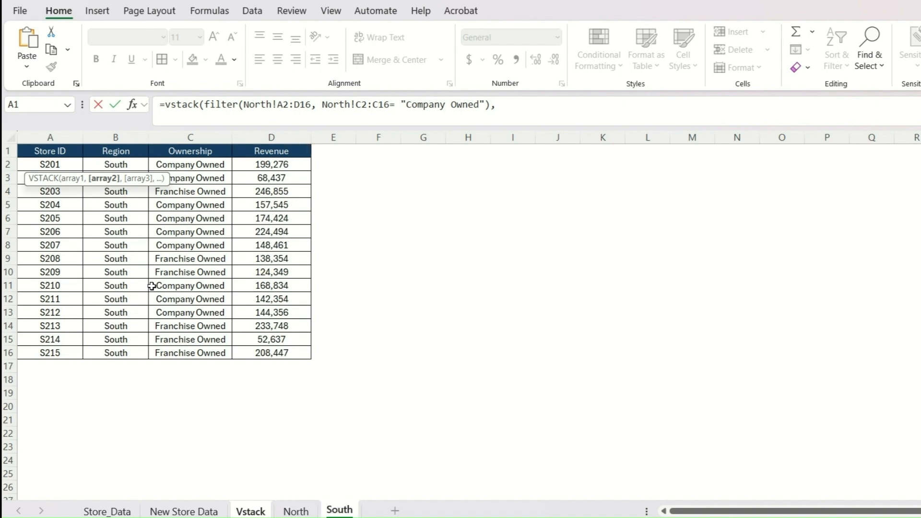
{"action": "type", "text": "filter("}
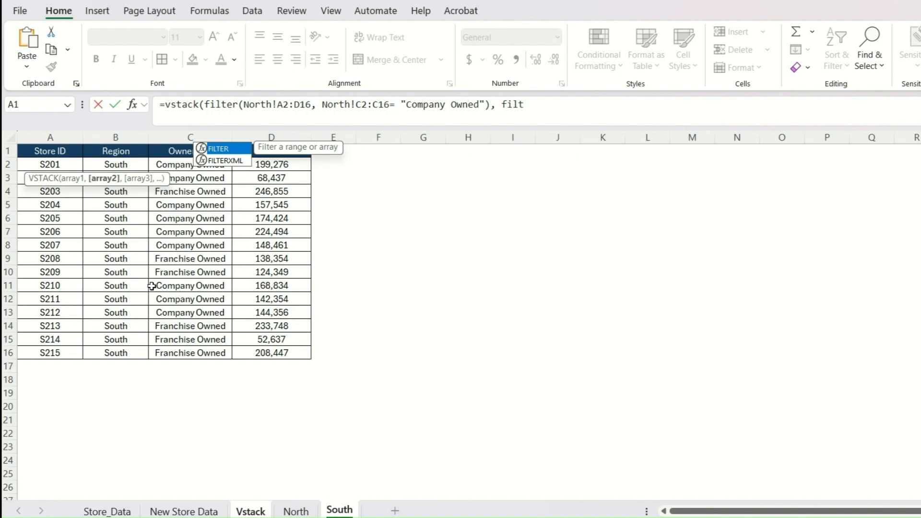
{"action": "key", "text": "Down"}
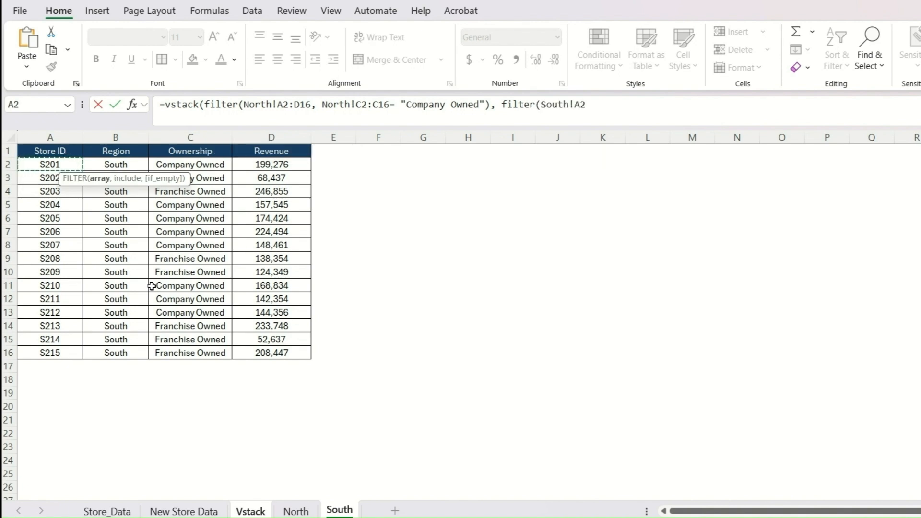
{"action": "key", "text": "shift+Right"}
{"action": "key", "text": "shift+Right"}
{"action": "key", "text": "shift+Right"}
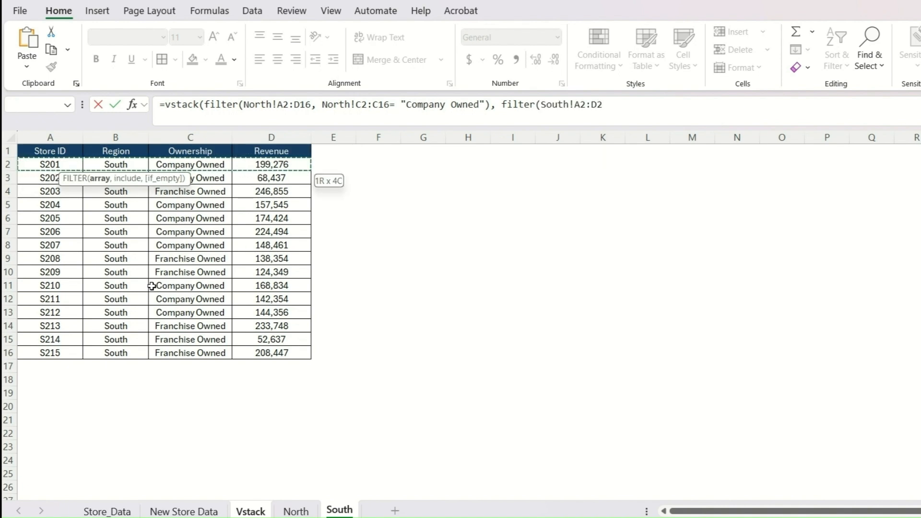
{"action": "key", "text": "ctrl+shift+Down"}
{"action": "type", "text": ","}
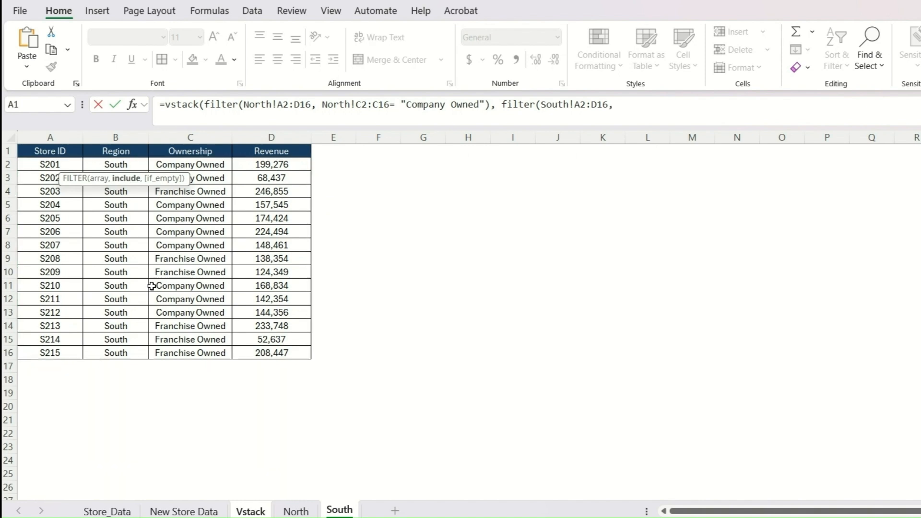
Set the second FILTER's include condition to South C2:C16 equal to "Company Owned" and complete the VSTACK formula.
{"action": "key", "text": "Up"}
{"action": "key", "text": "Down"}
{"action": "key", "text": "Right"}
{"action": "key", "text": "Right"}
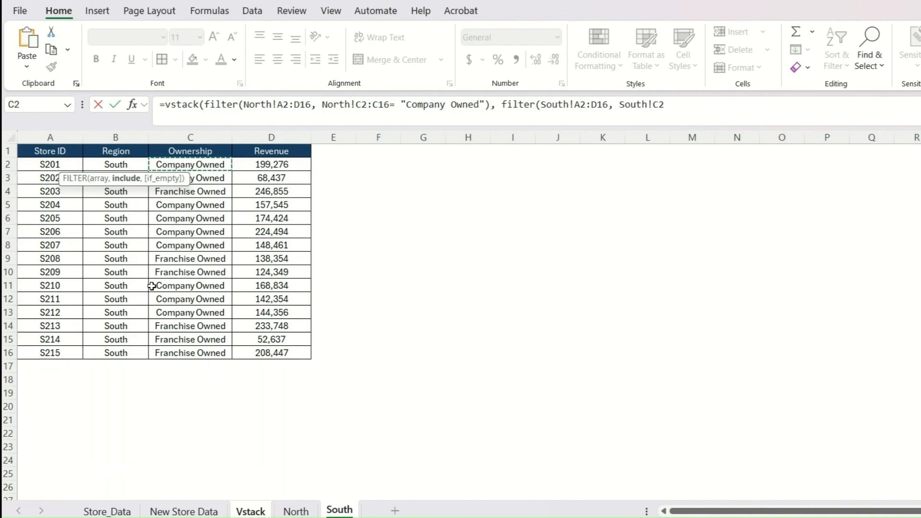
{"action": "key", "text": "ctrl+shift+Down"}
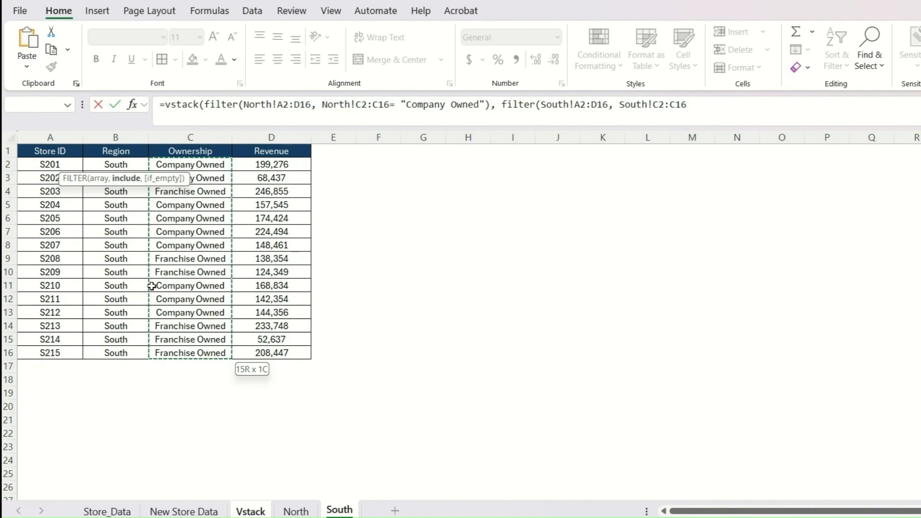
{"action": "type", "text": "=\"Co"}
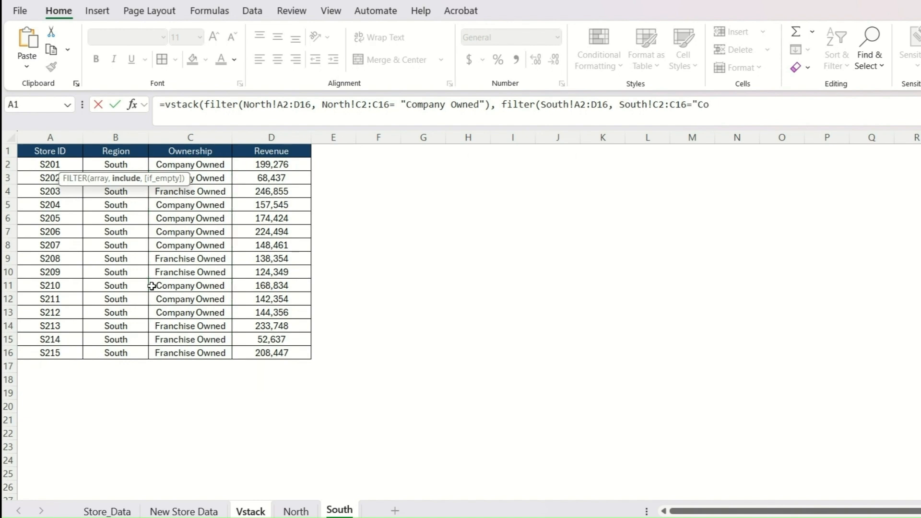
{"action": "type", "text": "mpany Owned\"))"}
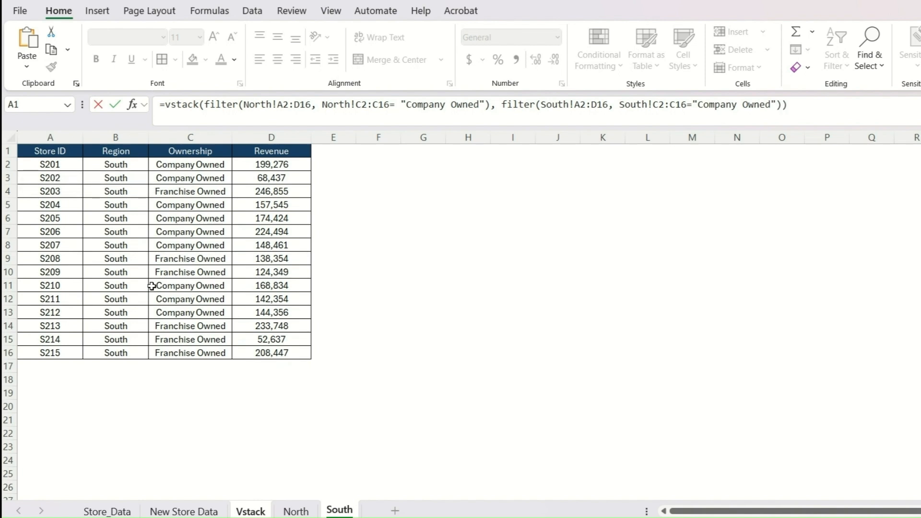
{"action": "key", "text": "Return"}
{"action": "key", "text": "Up"}
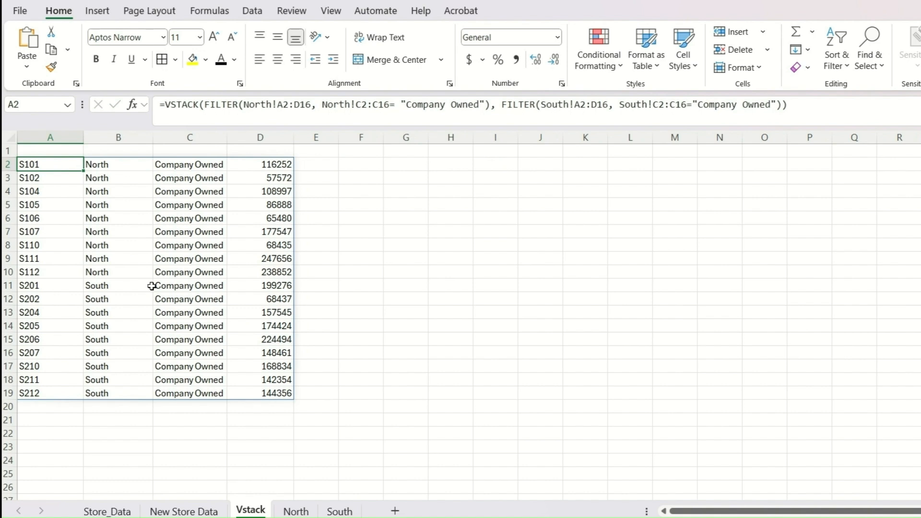
Examine the stacked North and South rows in the VSTACK output and the empty row above them.
{"action": "key", "text": "Down"}
{"action": "key", "text": "Right"}
{"action": "key", "text": "Down"}
{"action": "key", "text": "Right"}
{"action": "key", "text": "Down"}
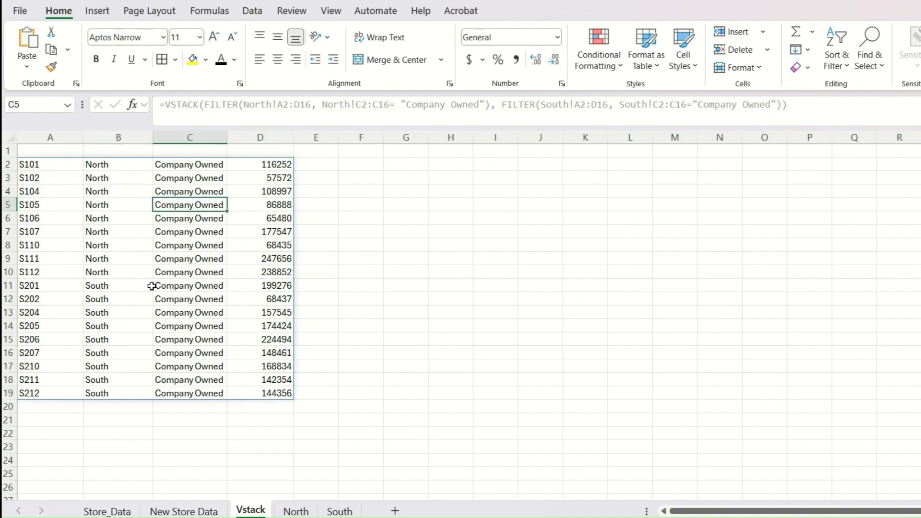
{"action": "key", "text": "Right"}
{"action": "key", "text": "Down"}
{"action": "key", "text": "Down"}
{"action": "key", "text": "Down"}
{"action": "key", "text": "Down"}
{"action": "key", "text": "Down"}
{"action": "key", "text": "Down"}
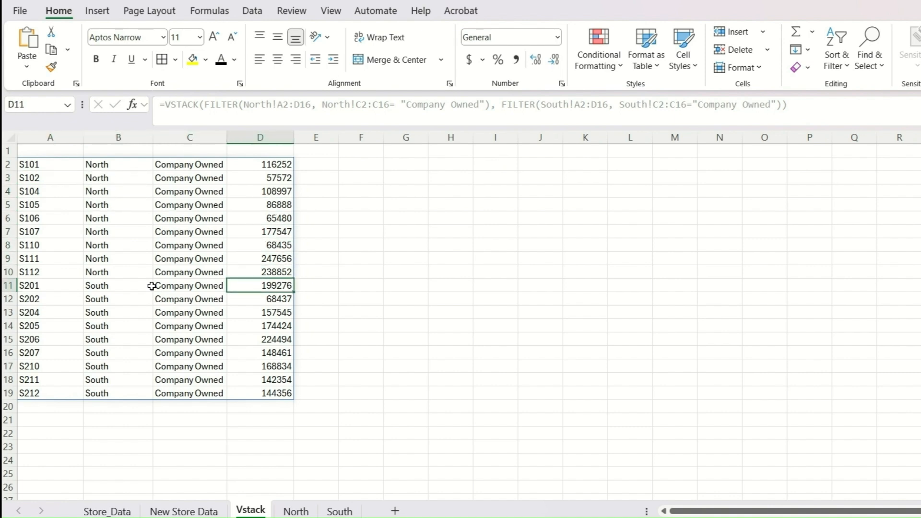
{"action": "key", "text": "Left"}
{"action": "key", "text": "Left"}
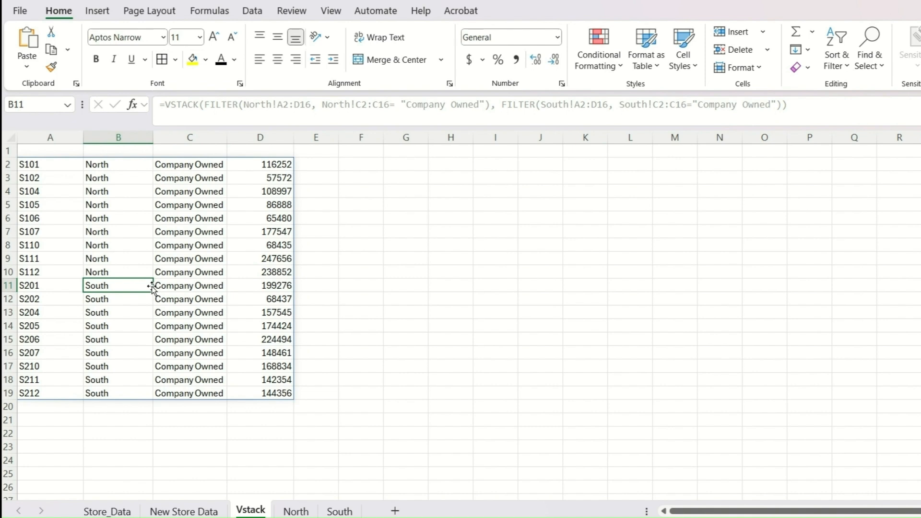
{"action": "key", "text": "Right"}
{"action": "key", "text": "Right"}
{"action": "key", "text": "Down"}
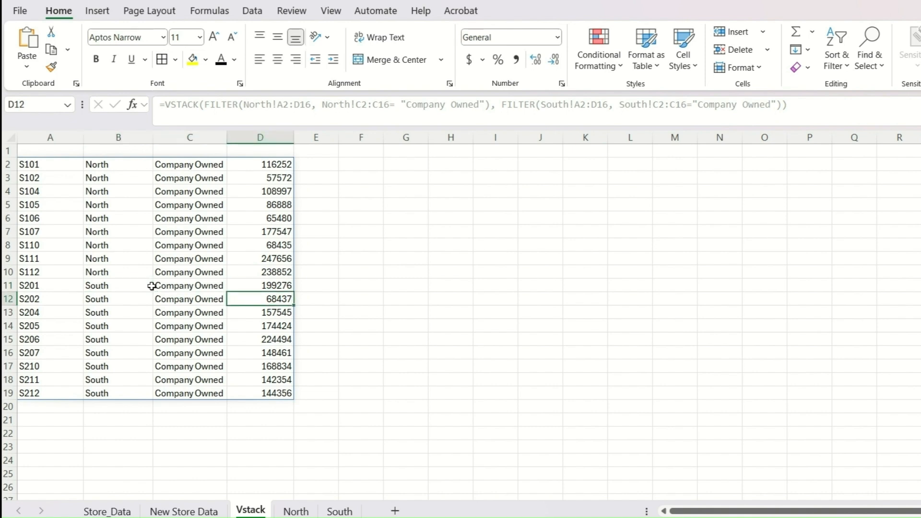
{"action": "key", "text": "Left"}
{"action": "key", "text": "Left"}
{"action": "key", "text": "Up"}
{"action": "key", "text": "Right"}
{"action": "key", "text": "Left"}
{"action": "key", "text": "Left"}
{"action": "key", "text": "Up"}
{"action": "key", "text": "Up"}
{"action": "key", "text": "Up"}
{"action": "key", "text": "Up"}
{"action": "key", "text": "Up"}
{"action": "key", "text": "Up"}
{"action": "key", "text": "Up"}
{"action": "key", "text": "Up"}
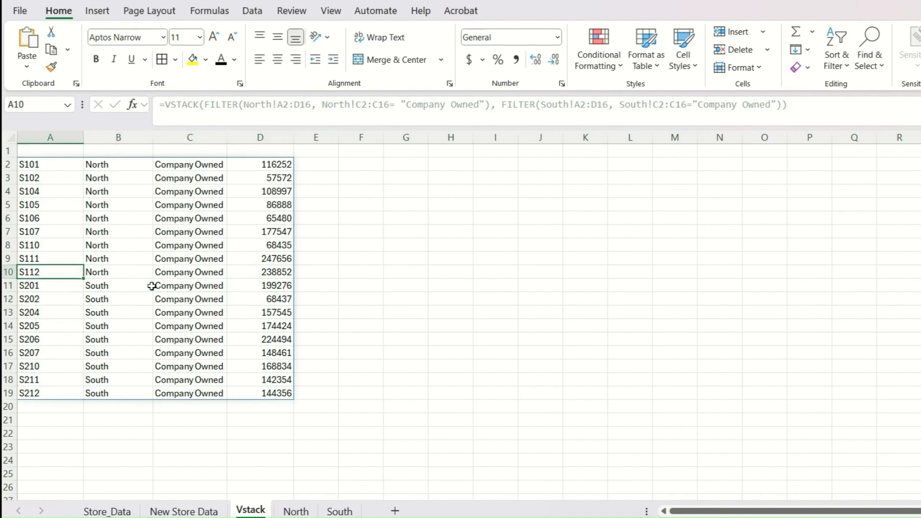
{"action": "key", "text": "Up"}
{"action": "key", "text": "Up"}
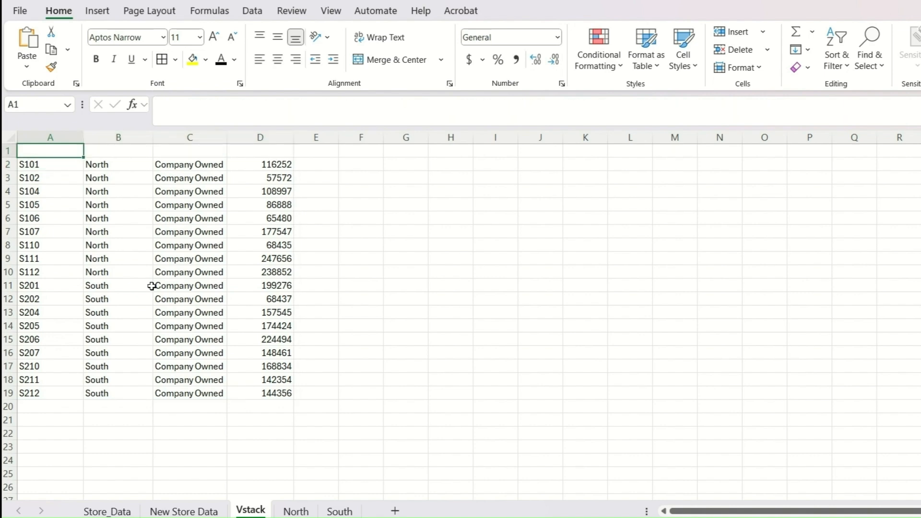
{"action": "key", "text": "Right"}
{"action": "key", "text": "Right"}
{"action": "key", "text": "Left"}
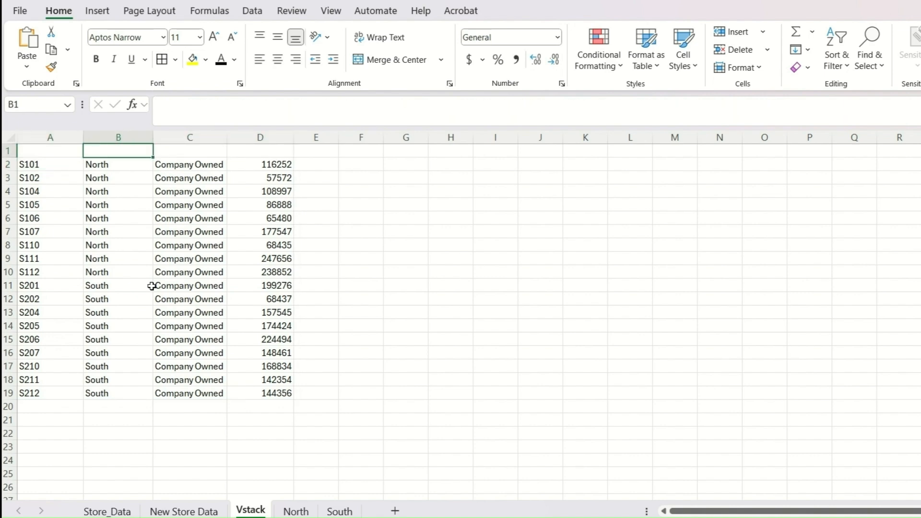
Insert the North sheet's header range A1:D1 as the first array of the VSTACK formula in A2, and check the output's header row.
{"action": "left_click", "coordinate": [296, 511]}
{"action": "left_click", "coordinate": [247, 508]}
{"action": "left_click", "coordinate": [36, 165]}
{"action": "left_click", "coordinate": [205, 104]}
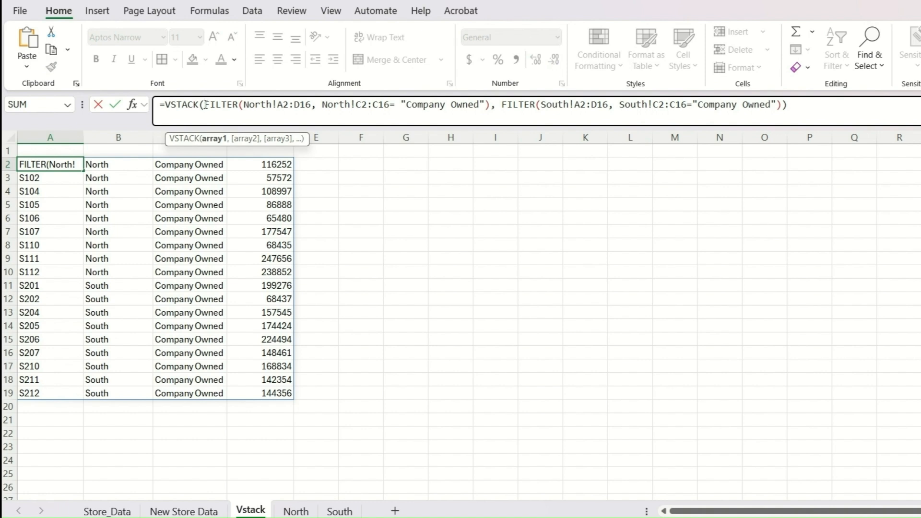
{"action": "left_click", "coordinate": [293, 511]}
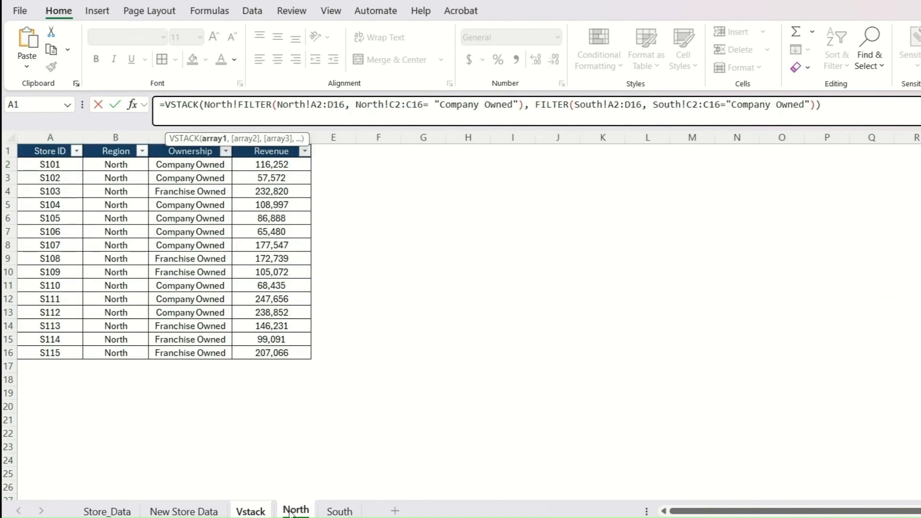
{"action": "left_click_drag", "start_coordinate": [58, 151], "coordinate": [258, 152]}
{"action": "type", "text": ","}
{"action": "key", "text": "Return"}
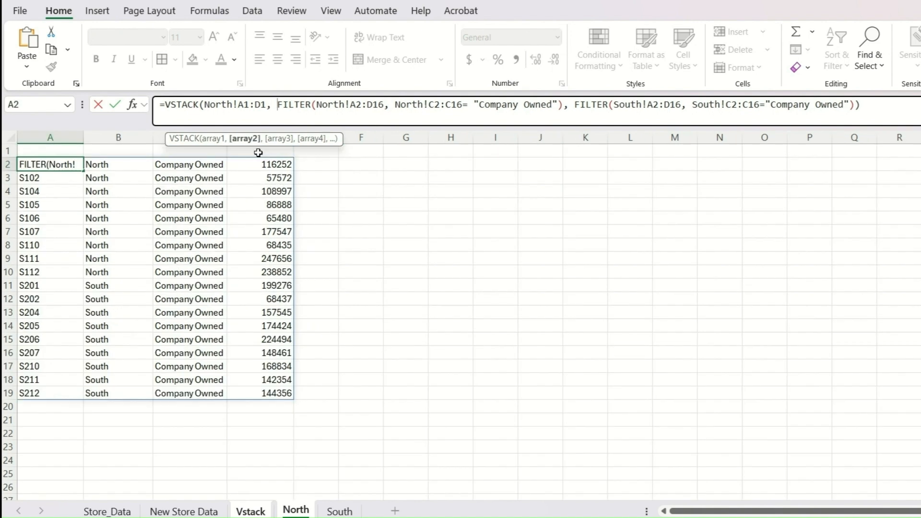
{"action": "key", "text": "Up"}
{"action": "key", "text": "Right"}
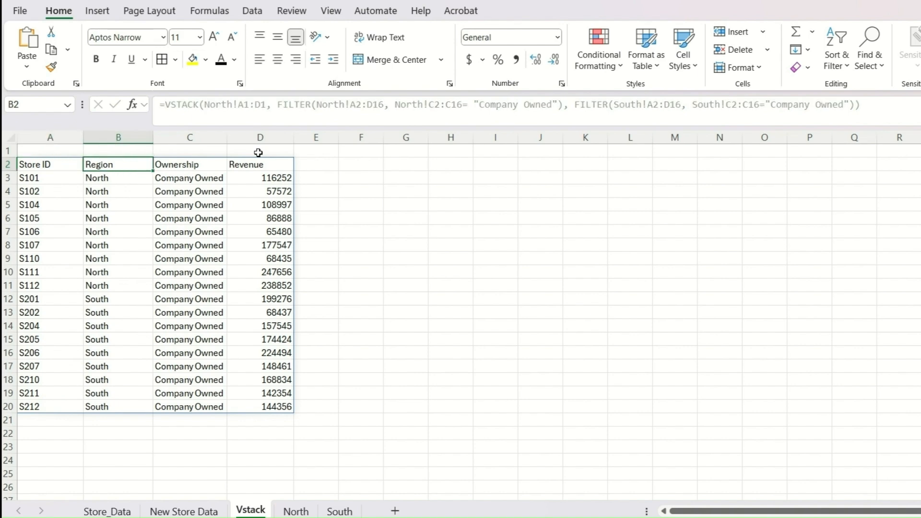
{"action": "key", "text": "Right"}
{"action": "key", "text": "Right"}
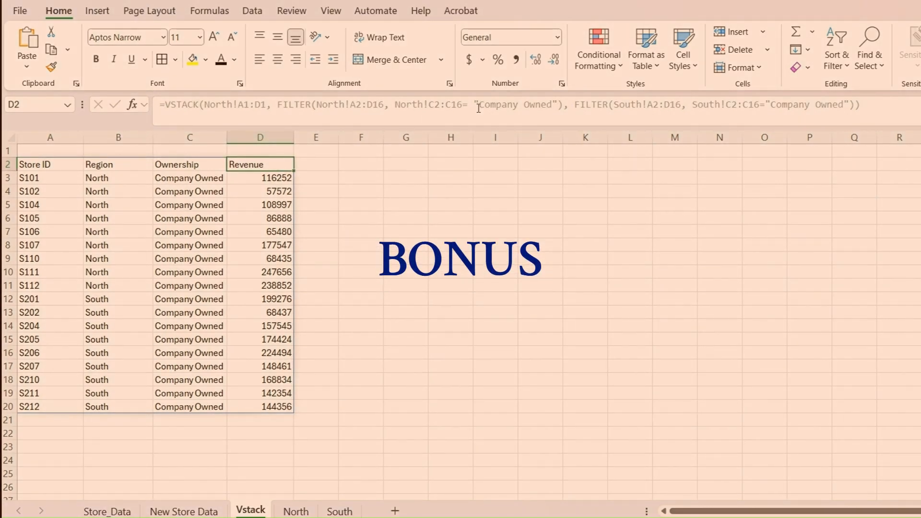
On the New Store Data sheet, total the filtered Revenue values in I14 with a SUM of I7:I13.
{"action": "key", "text": "ctrl+Page_Down"}
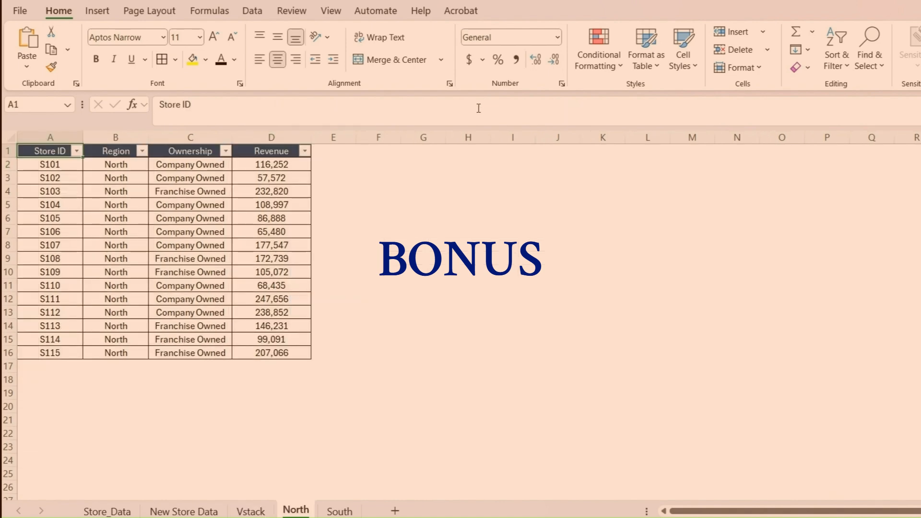
{"action": "key", "text": "ctrl+Page_Up"}
{"action": "key", "text": "ctrl+Page_Up"}
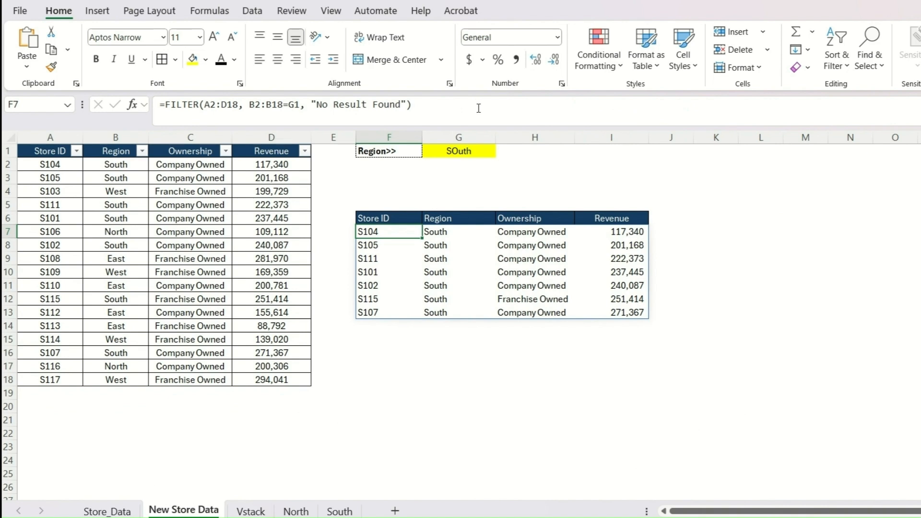
{"action": "key", "text": "Right"}
{"action": "key", "text": "Right"}
{"action": "key", "text": "Right"}
{"action": "key", "text": "Down"}
{"action": "key", "text": "Down"}
{"action": "key", "text": "Down"}
{"action": "key", "text": "Down"}
{"action": "key", "text": "Down"}
{"action": "key", "text": "Down"}
{"action": "key", "text": "Down"}
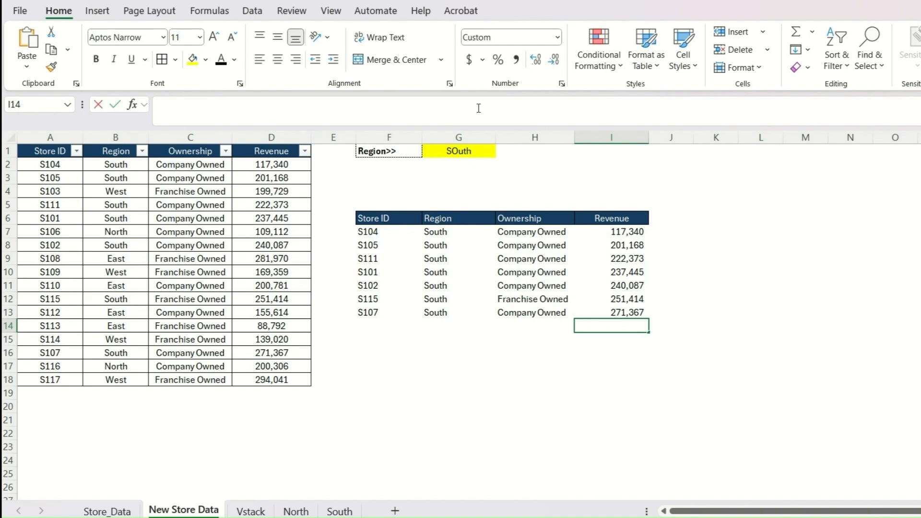
{"action": "key", "text": "alt+equal"}
{"action": "key", "text": "Return"}
{"action": "key", "text": "Up"}
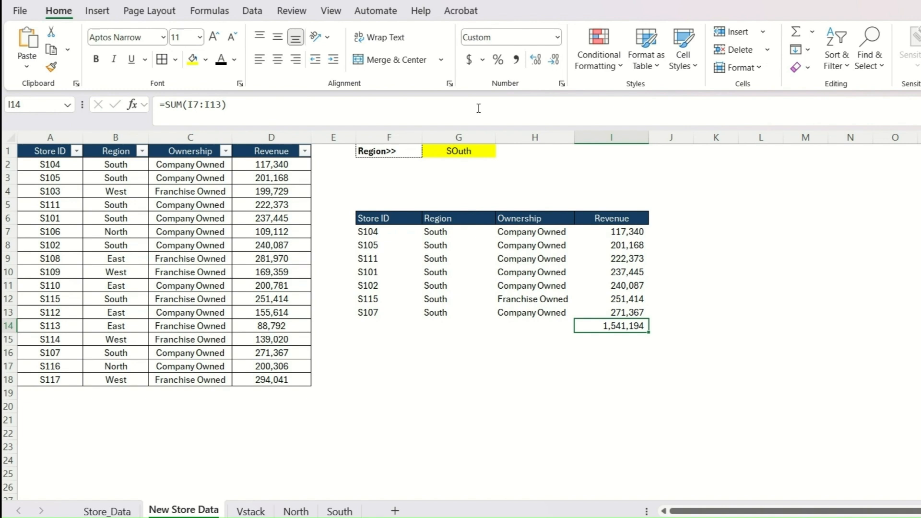
Clear the SUM formula from I14 below the filtered Revenue values.
{"action": "key", "text": "BackSpace"}
{"action": "key", "text": "Return"}
Wrap the FILTER formula in F7 in a SUM function and check it against the source Revenue column.
{"action": "key", "text": "Up"}
{"action": "key", "text": "Up"}
{"action": "key", "text": "Up"}
{"action": "key", "text": "Up"}
{"action": "key", "text": "Up"}
{"action": "key", "text": "Up"}
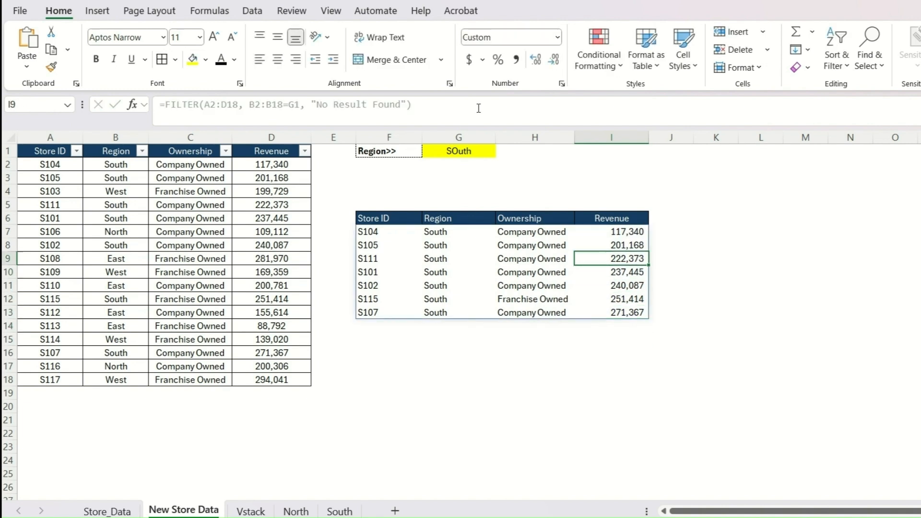
{"action": "key", "text": "Up"}
{"action": "key", "text": "Up"}
{"action": "key", "text": "Left"}
{"action": "key", "text": "Left"}
{"action": "key", "text": "Left"}
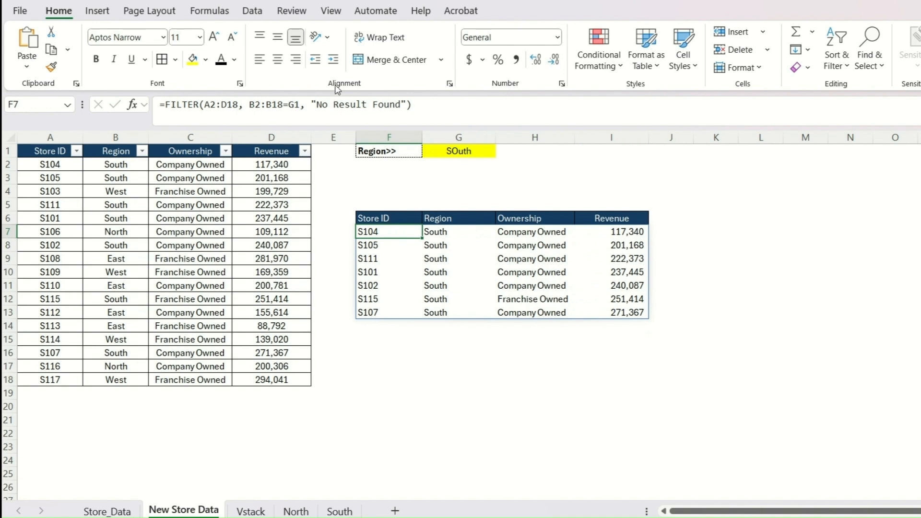
{"action": "key", "text": "F2"}
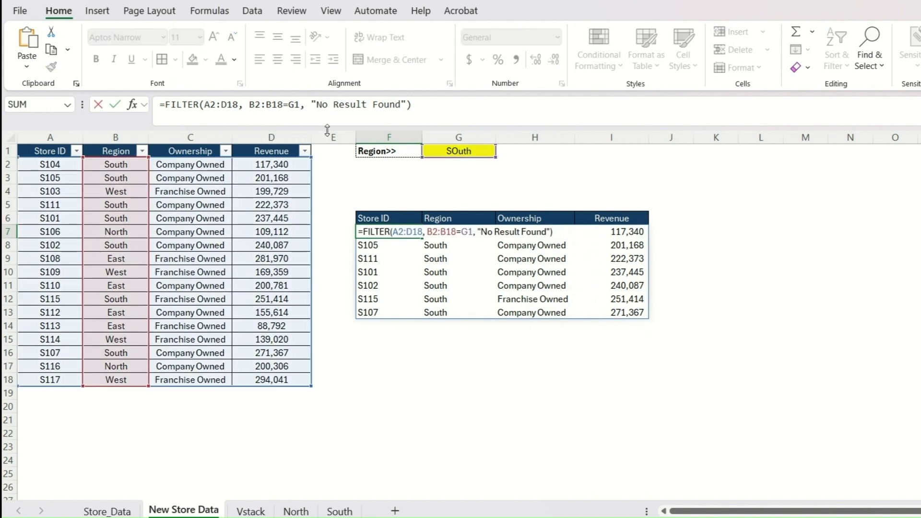
{"action": "key", "text": "Left"}
{"action": "key", "text": "Left"}
{"action": "key", "text": "Left"}
{"action": "key", "text": "Left"}
{"action": "key", "text": "Left"}
{"action": "key", "text": "Left"}
{"action": "key", "text": "Left"}
{"action": "key", "text": "Left"}
{"action": "key", "text": "Left"}
{"action": "key", "text": "Left"}
{"action": "key", "text": "Left"}
{"action": "key", "text": "Left"}
{"action": "key", "text": "Left"}
{"action": "key", "text": "Left"}
{"action": "key", "text": "Left"}
{"action": "key", "text": "Left"}
{"action": "key", "text": "Left"}
{"action": "key", "text": "Left"}
{"action": "key", "text": "Left"}
{"action": "key", "text": "Left"}
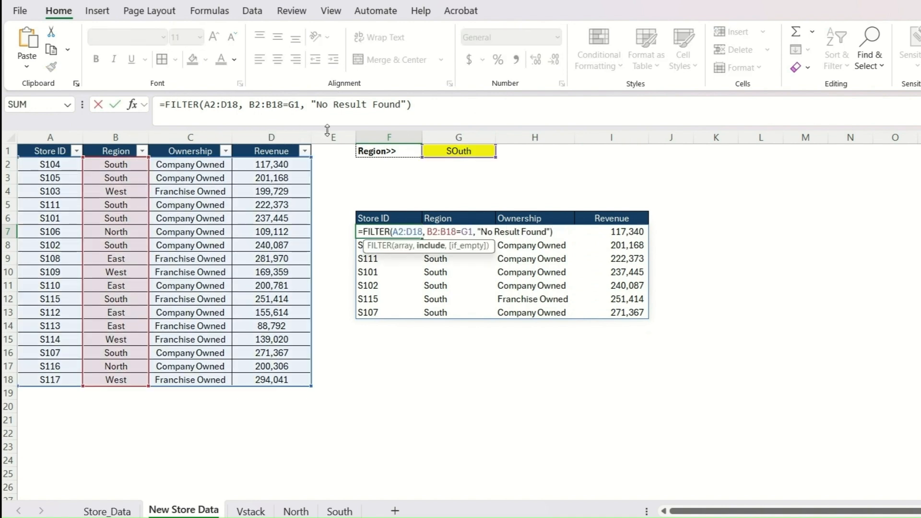
{"action": "key", "text": "Left"}
{"action": "key", "text": "Left"}
{"action": "key", "text": "Left"}
{"action": "key", "text": "Left"}
{"action": "key", "text": "Left"}
{"action": "key", "text": "Left"}
{"action": "key", "text": "Left"}
{"action": "key", "text": "Left"}
{"action": "key", "text": "Left"}
{"action": "key", "text": "Left"}
{"action": "key", "text": "Left"}
{"action": "key", "text": "Left"}
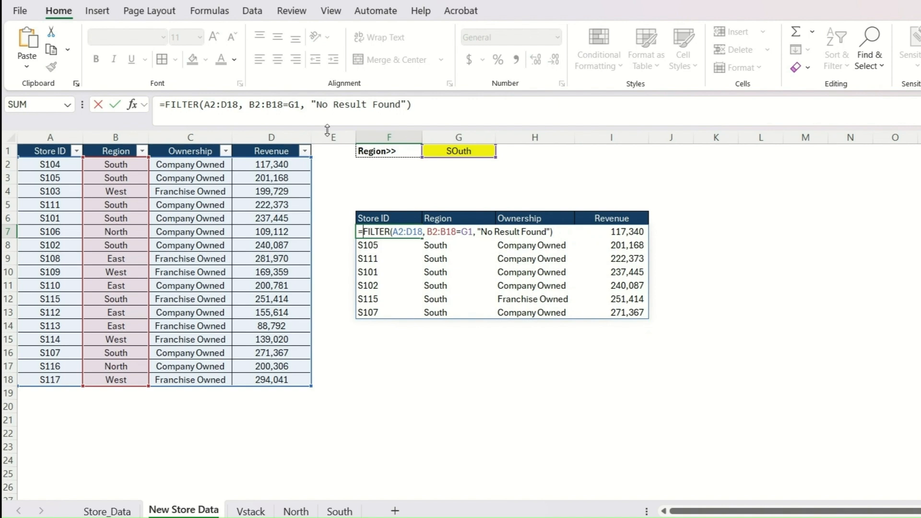
{"action": "type", "text": "SUm("}
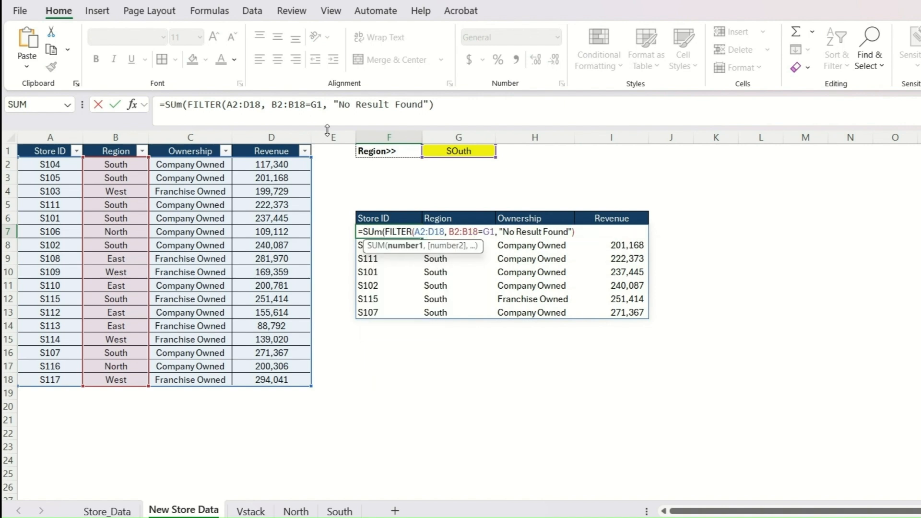
{"action": "left_click", "coordinate": [578, 234]}
{"action": "type", "text": ")"}
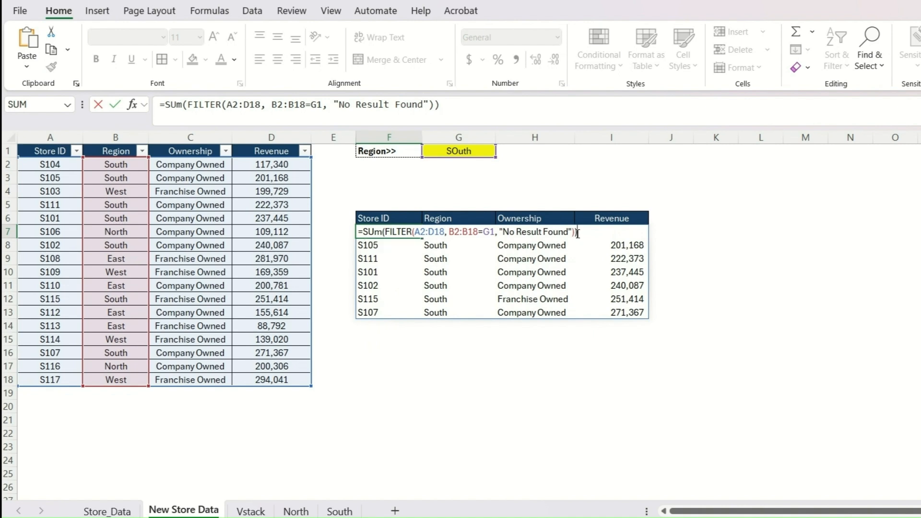
{"action": "key", "text": "Return"}
{"action": "key", "text": "Up"}
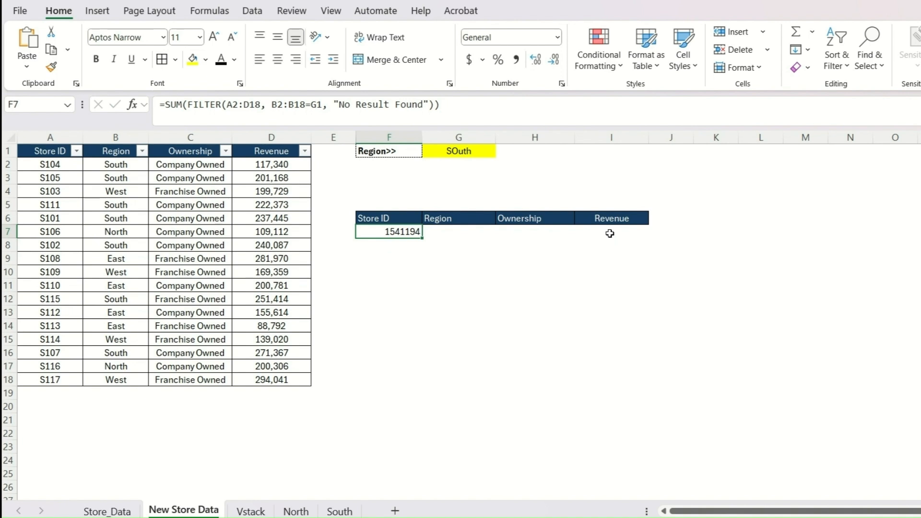
{"action": "left_click", "coordinate": [270, 138]}
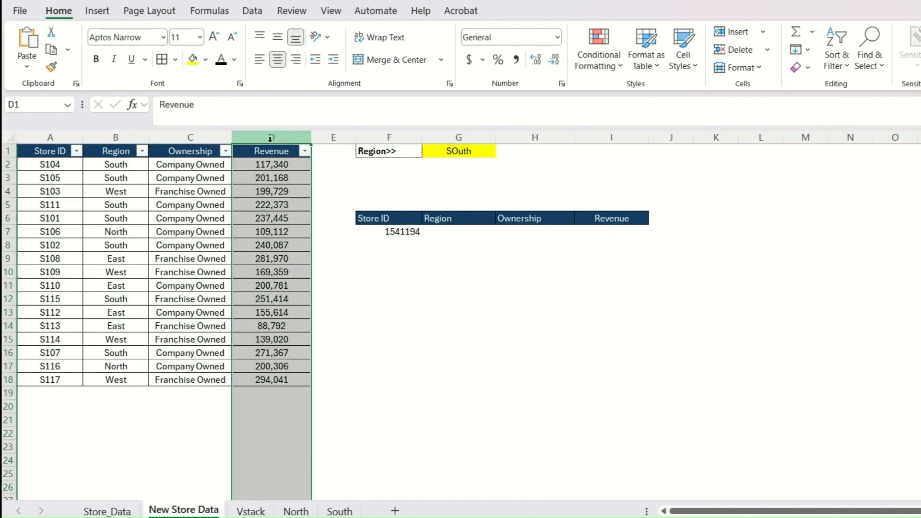
{"action": "left_click", "coordinate": [384, 231]}
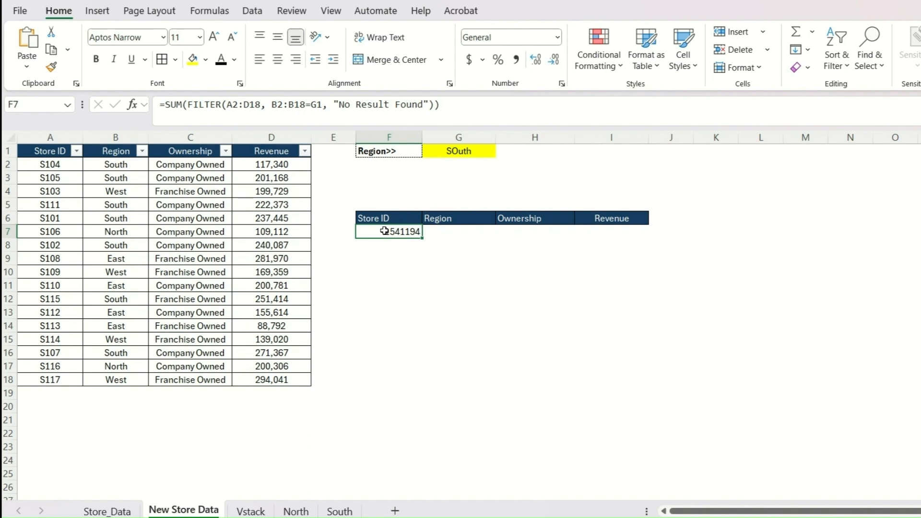